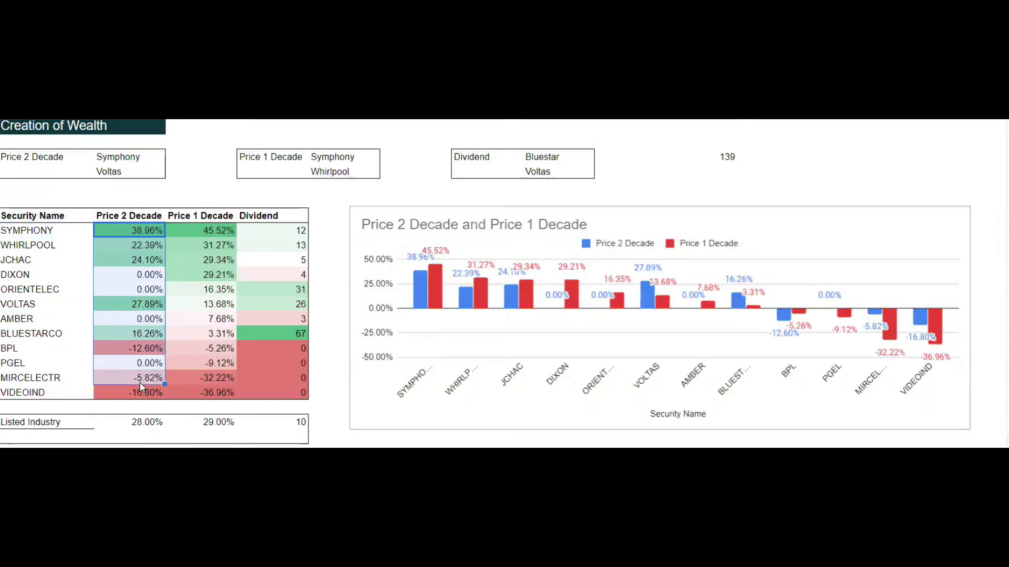
- Examine the Price 2 Decade, Price 1 Decade and Dividend columns for the securities in the Creation of Wealth table
left_click_drag(142, 234, 142, 260)
left_click_drag(142, 348, 129, 397)
left_click_drag(218, 232, 210, 402)
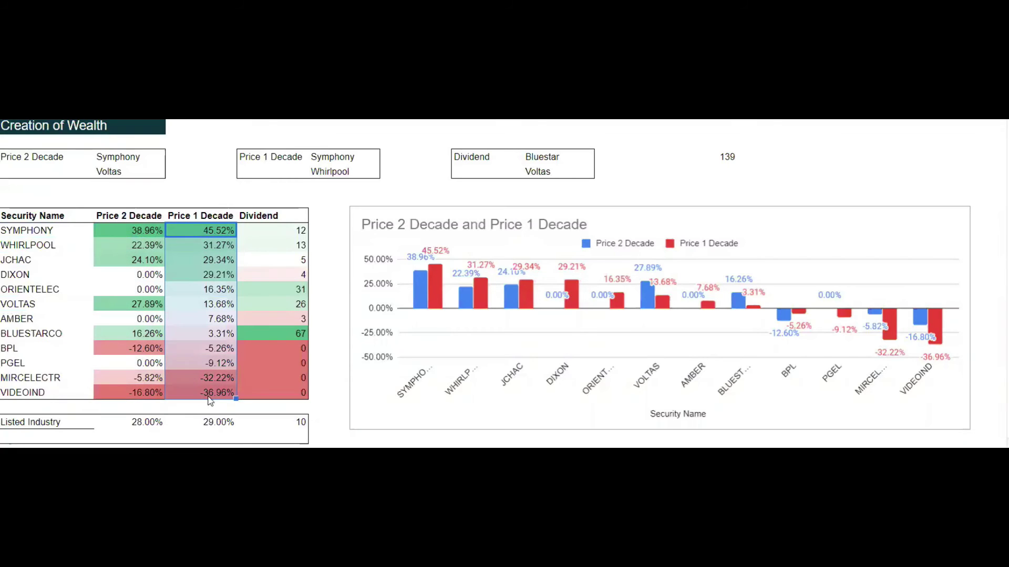
left_click(216, 276)
left_click_drag(304, 236, 302, 283)
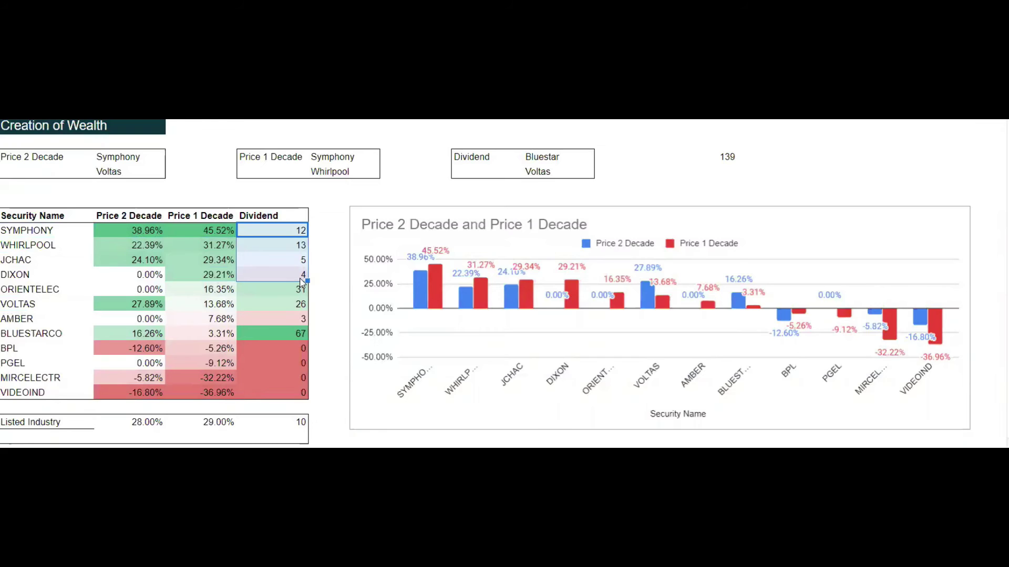
left_click_drag(218, 231, 160, 276)
- Review the Voltas row's two price growth figures and dividend, comparing the dividend with Bluestarco's
left_click(73, 308)
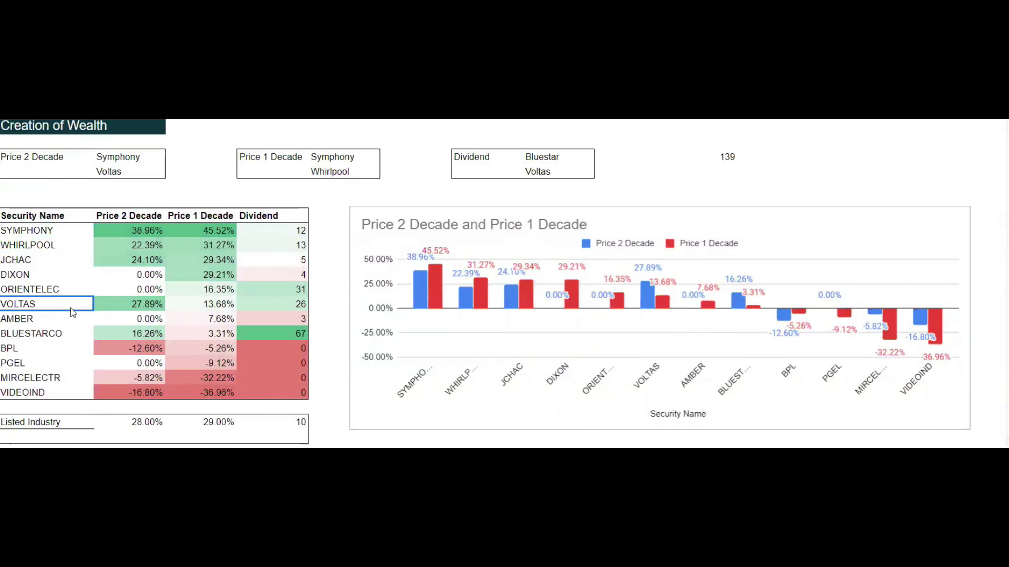
left_click(304, 310)
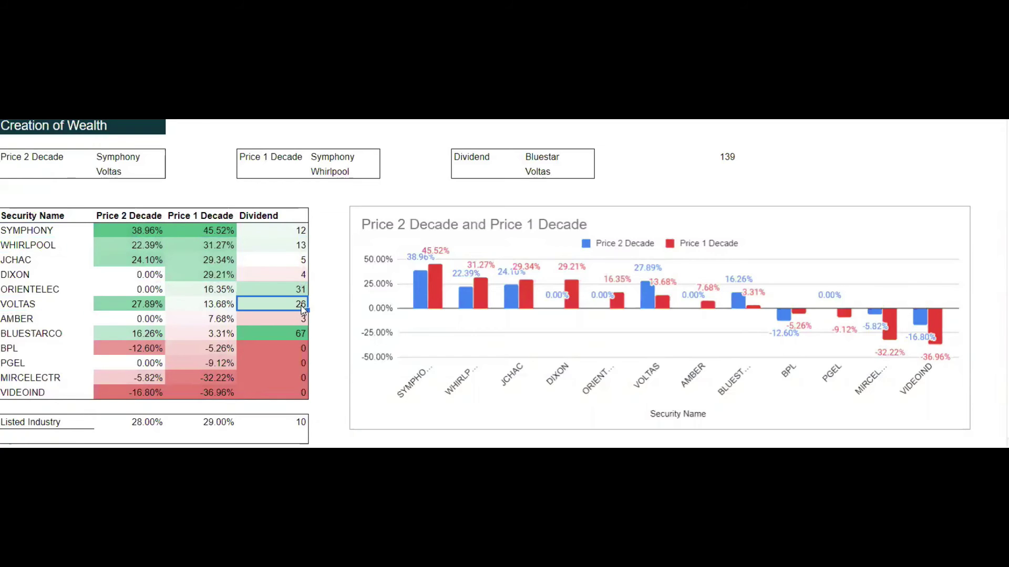
left_click(298, 335)
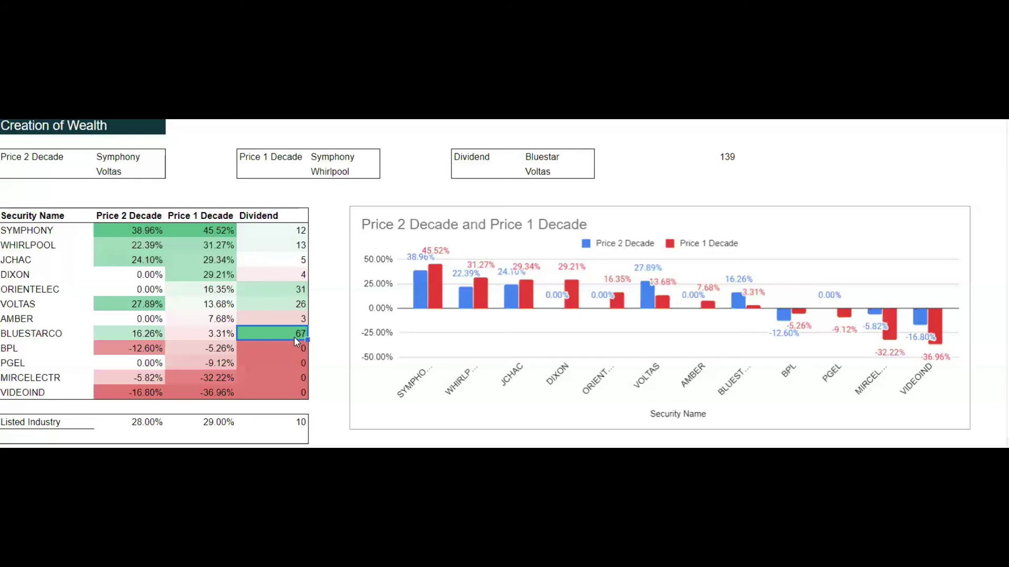
left_click(302, 309)
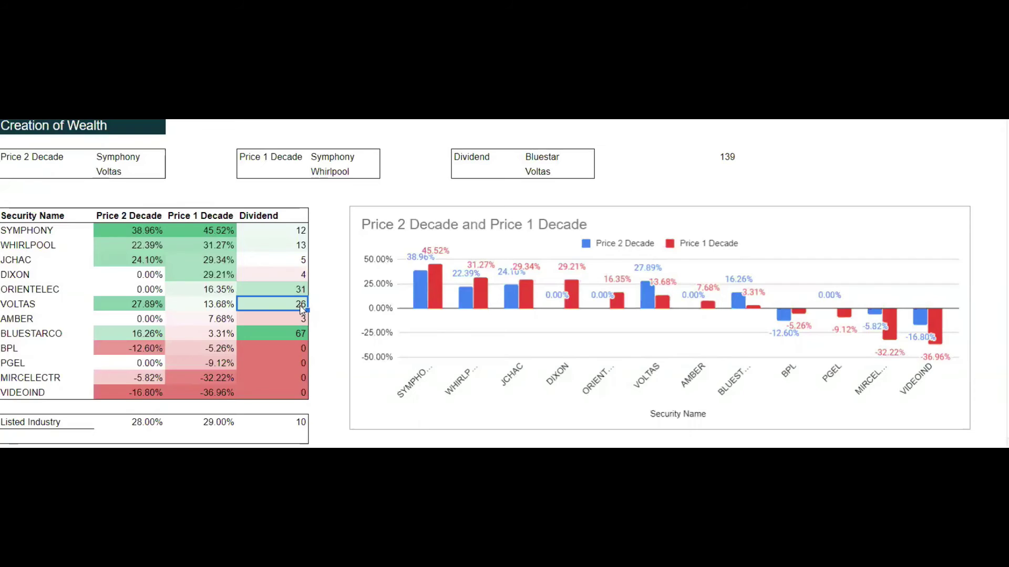
left_click(141, 310)
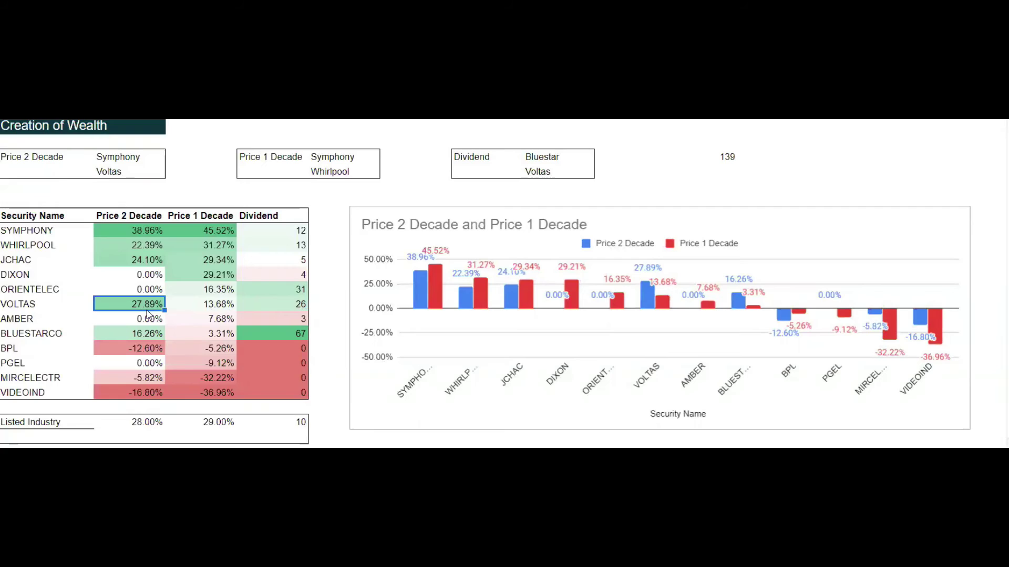
left_click(211, 309)
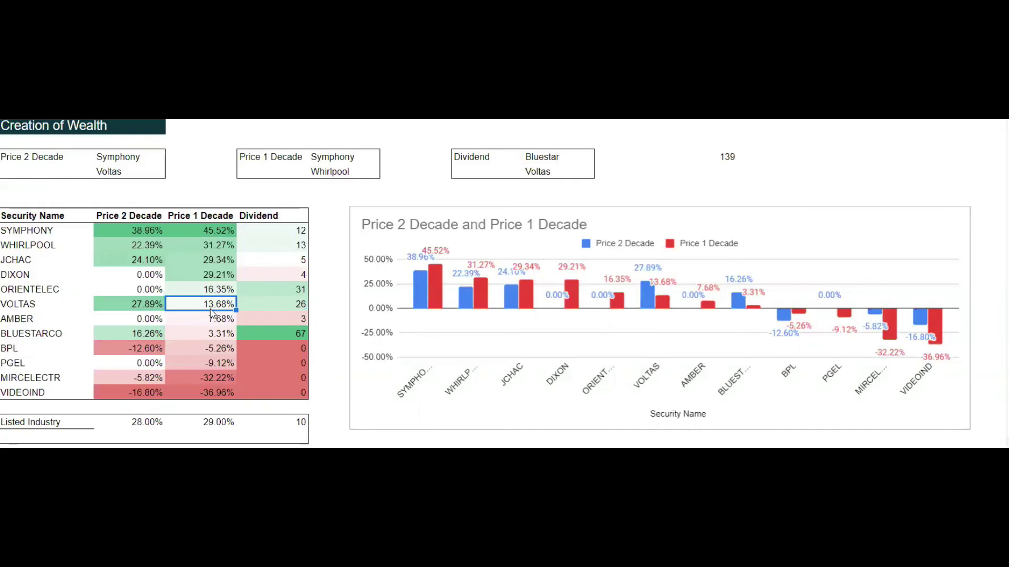
left_click(289, 310)
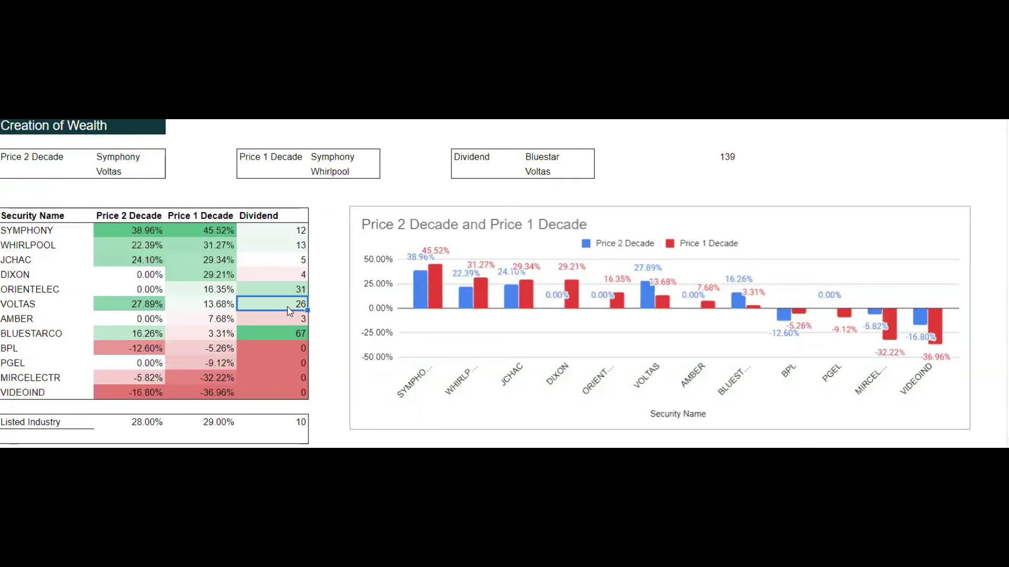
left_click_drag(289, 310, 140, 308)
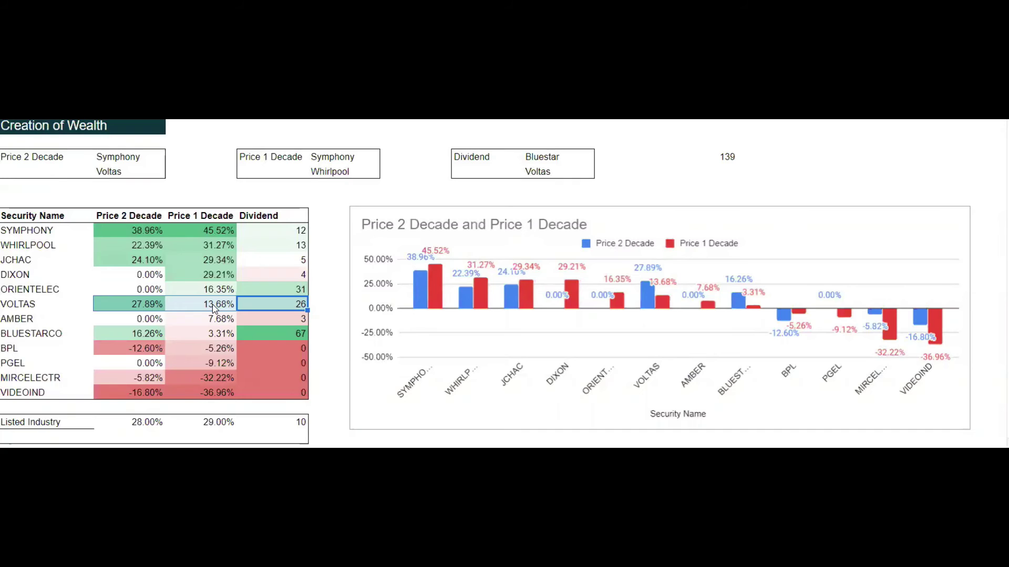
- Select the whole wealth creation table including the Listed Industry row, and recheck Voltas's Price 1 Decade and Dividend values
left_click(63, 215)
key("ctrl+a")
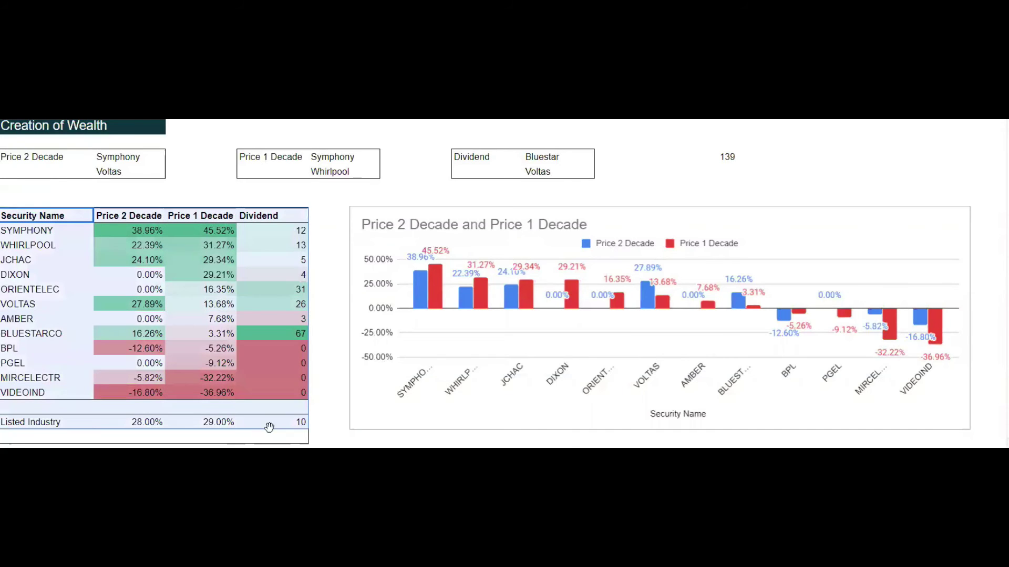
scroll(301, 365, "down", 5)
scroll(304, 371, "down", 1)
scroll(304, 371, "up", 1)
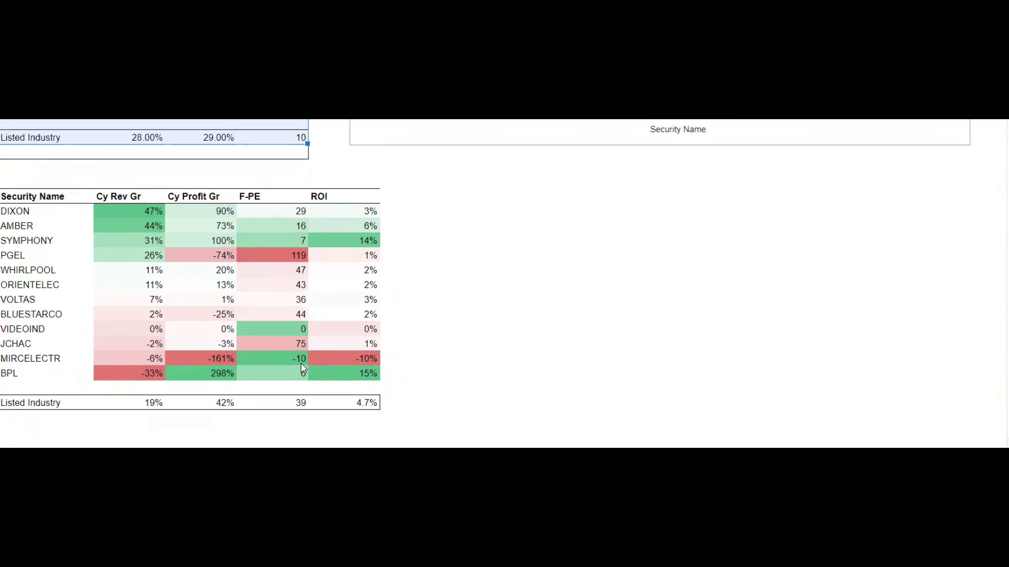
scroll(303, 371, "up", 5)
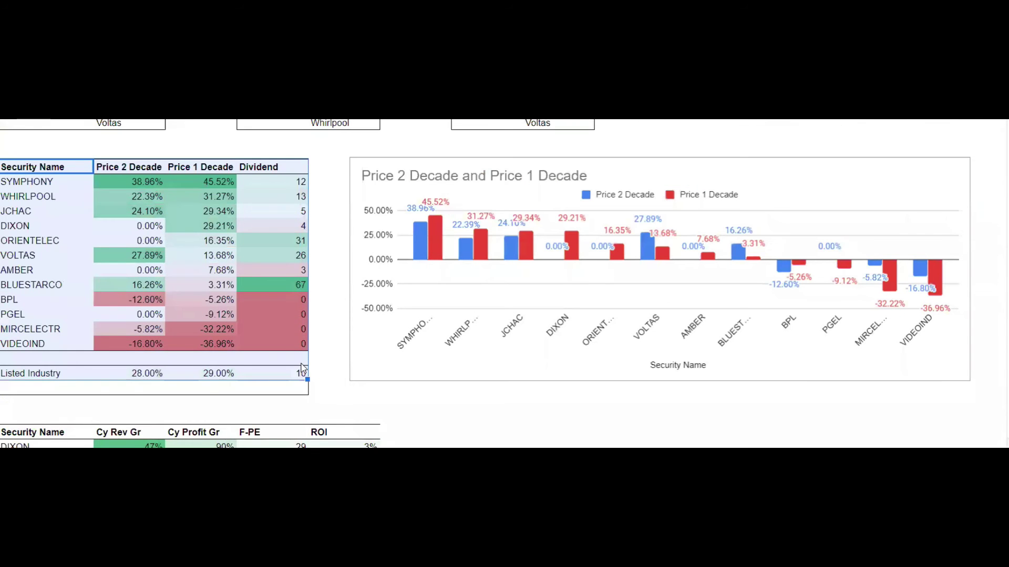
left_click(226, 257)
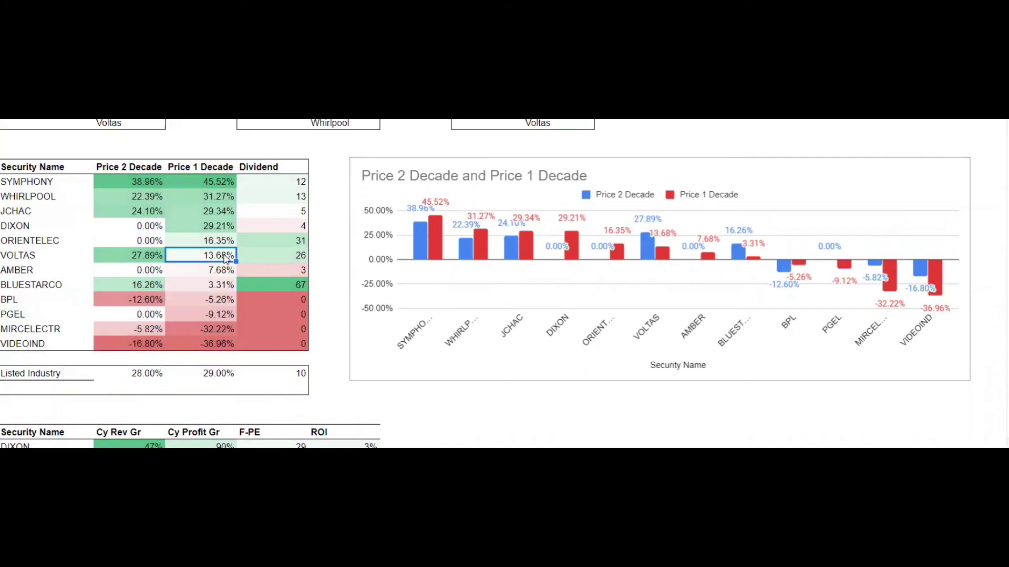
left_click(281, 261)
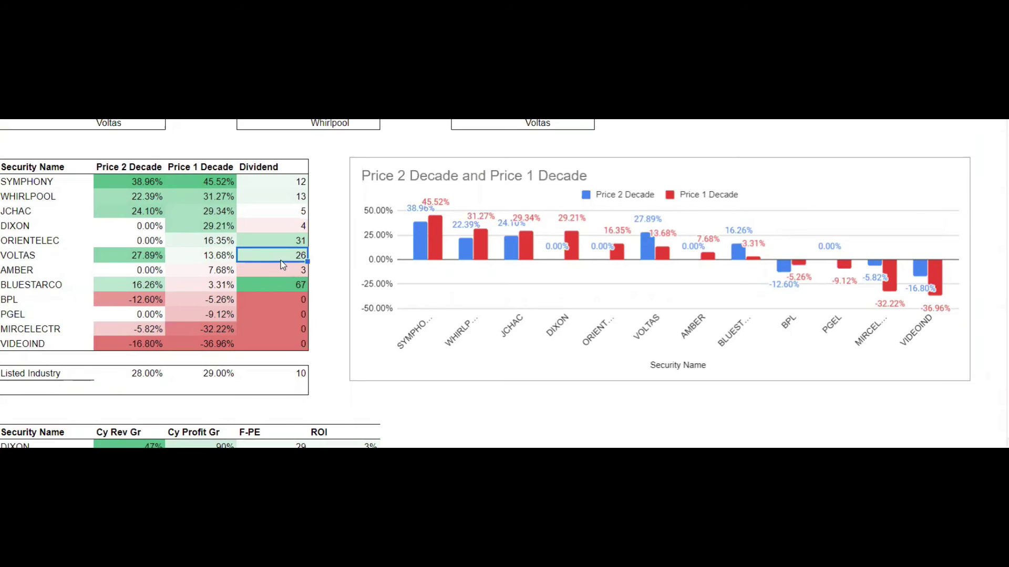
- Locate Whirlpool, Voltas, Bluestarco and JCHAC in the current-year growth table below
scroll(283, 265, "down", 5)
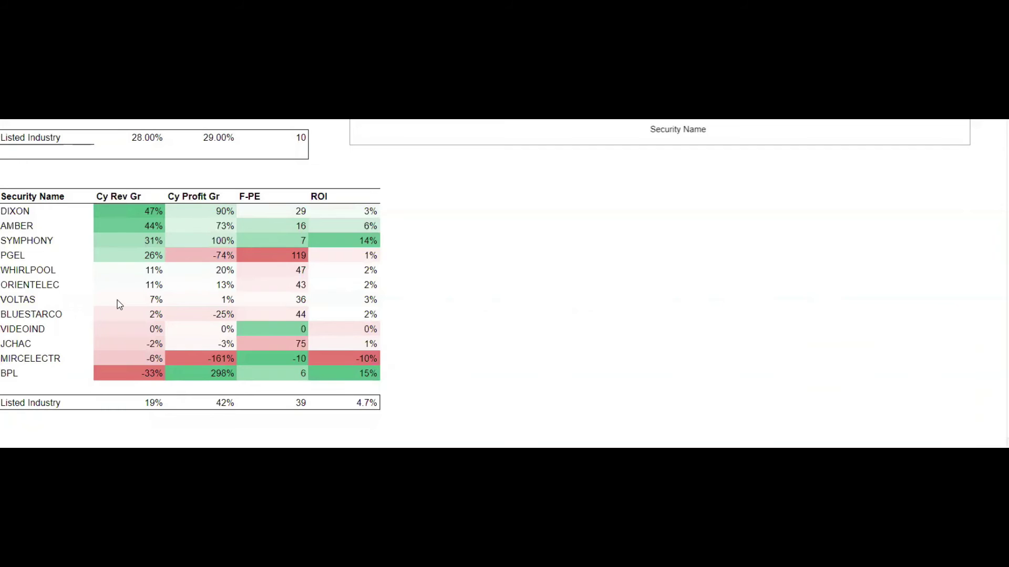
left_click(45, 276)
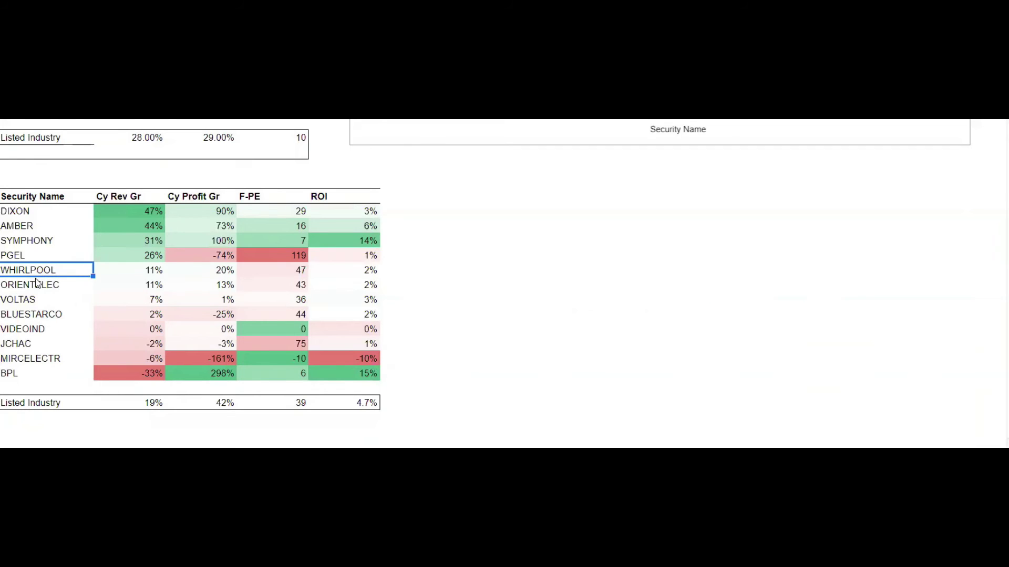
left_click(55, 296)
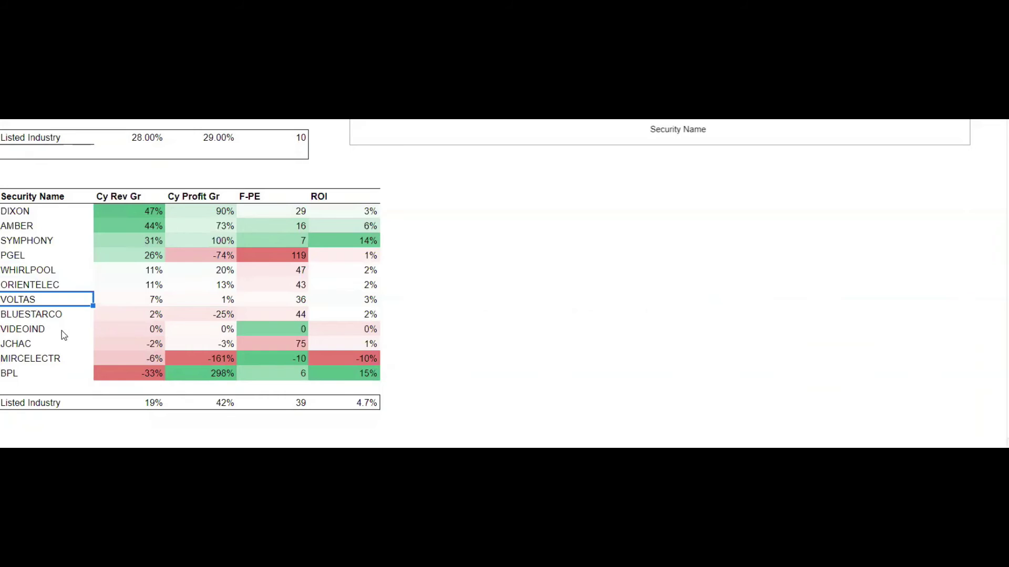
left_click(61, 320)
left_click(52, 347)
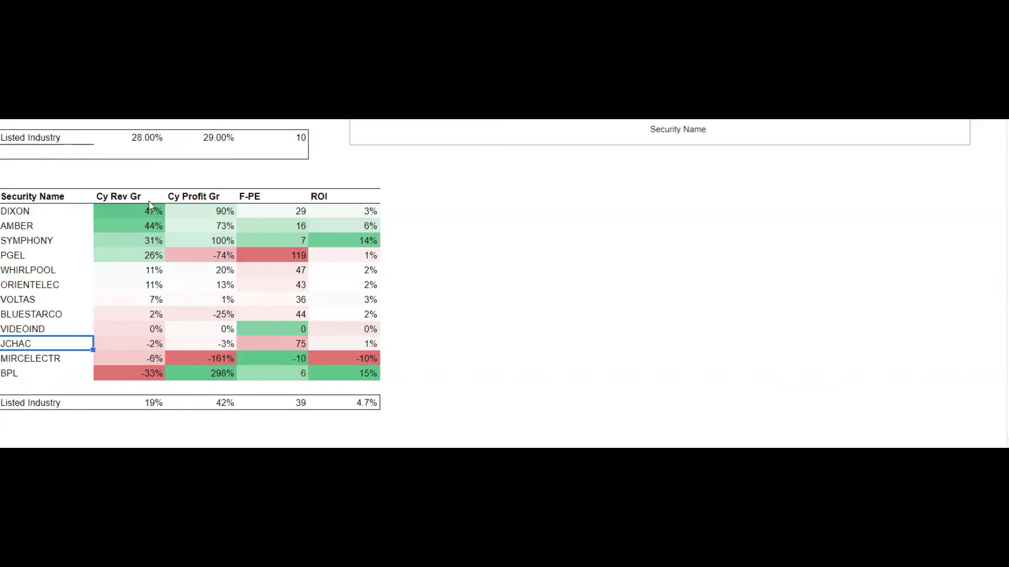
- Compare current-year revenue and profit growth of Voltas and Whirlpool, and check the Listed Industry revenue growth
left_click_drag(153, 211, 139, 395)
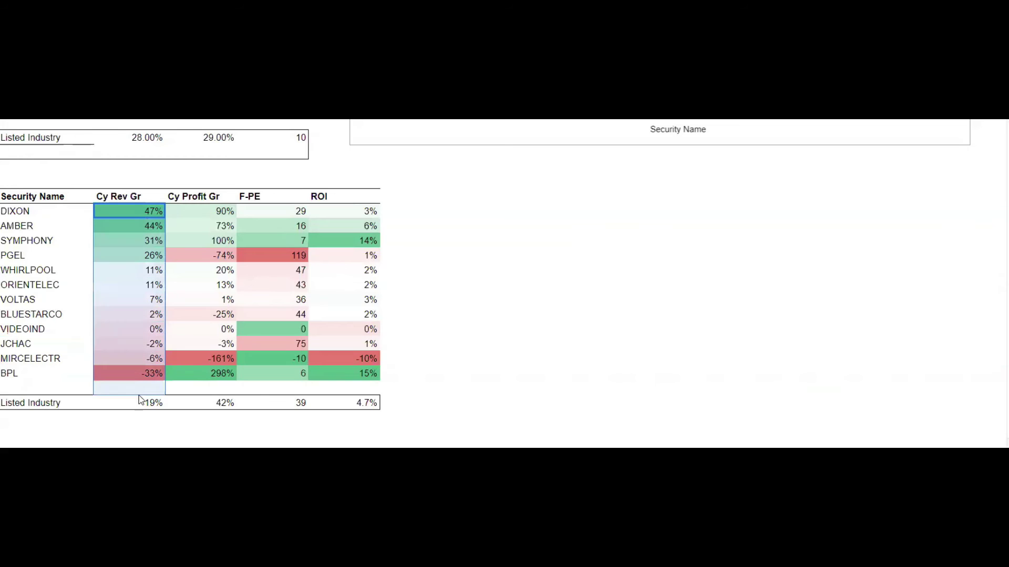
left_click(150, 330)
left_click(157, 302)
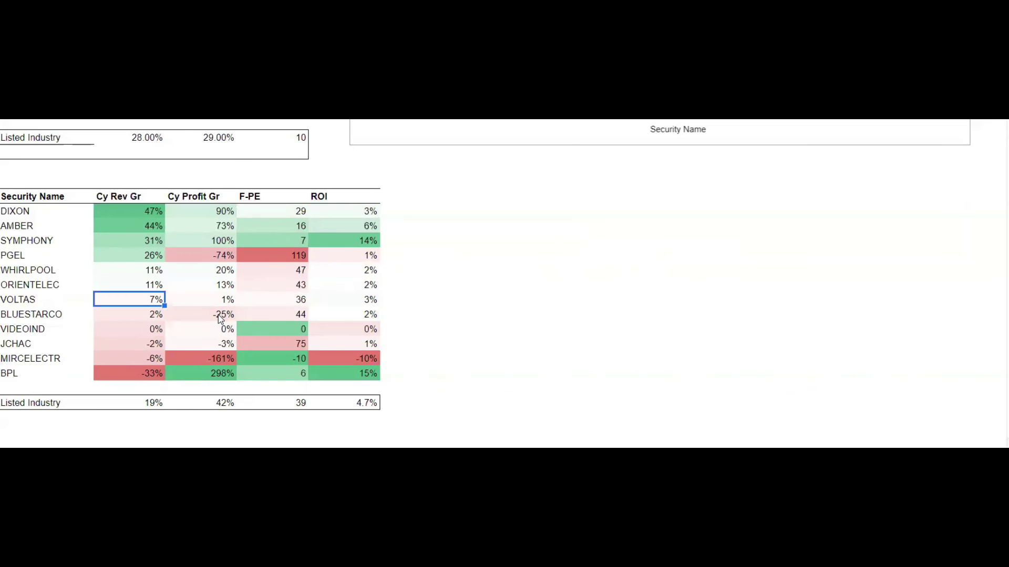
left_click(228, 304)
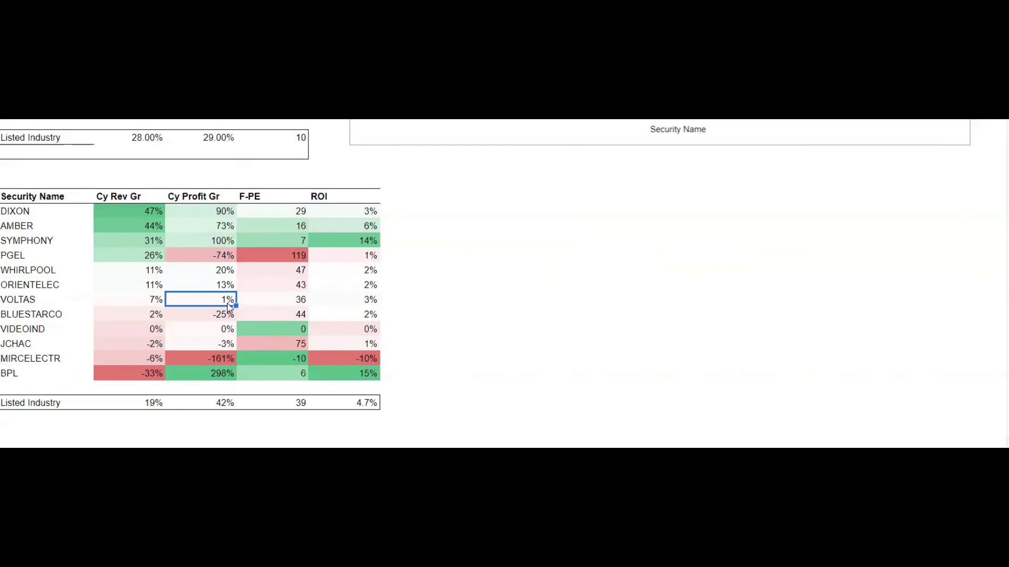
left_click(224, 273)
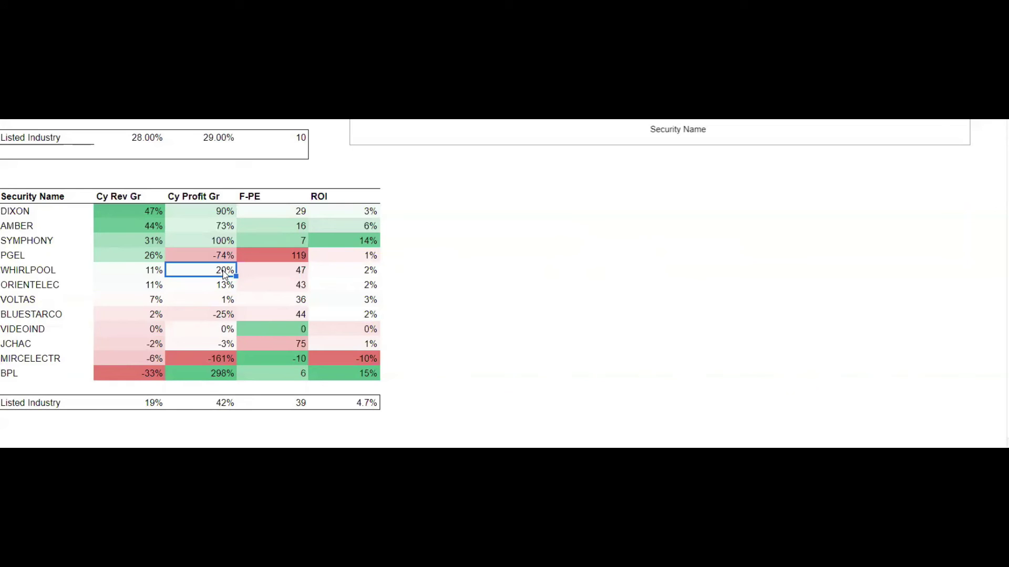
left_click(155, 274)
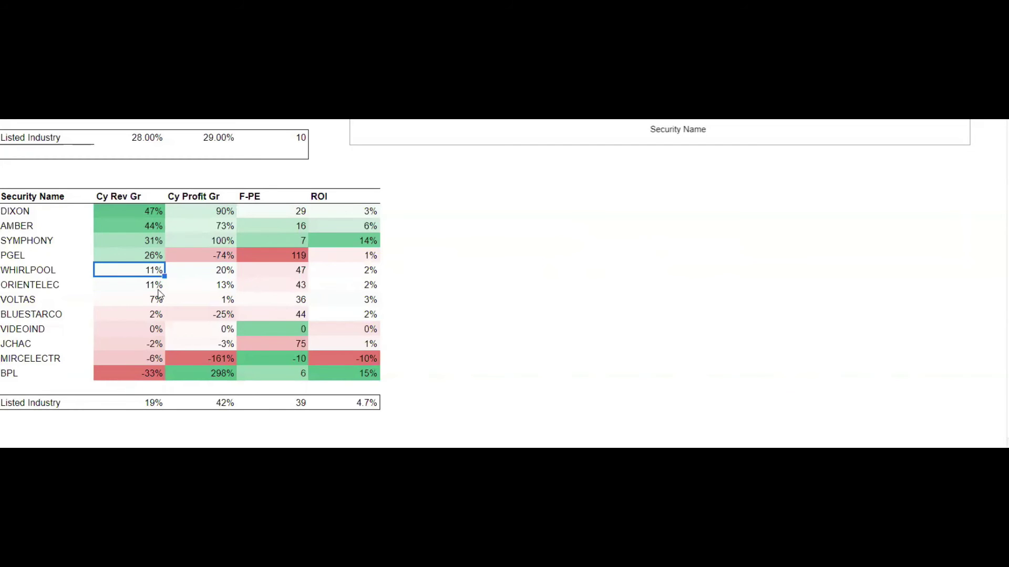
left_click(139, 407)
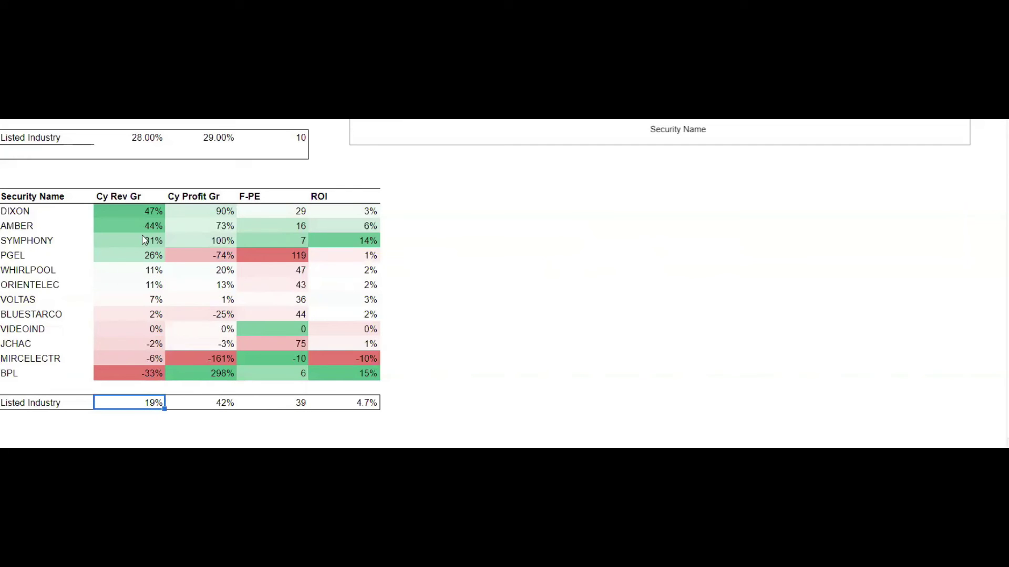
- Compare the current-year revenue and profit growth of Dixon and Amber with those of Voltas
left_click_drag(149, 216, 215, 228)
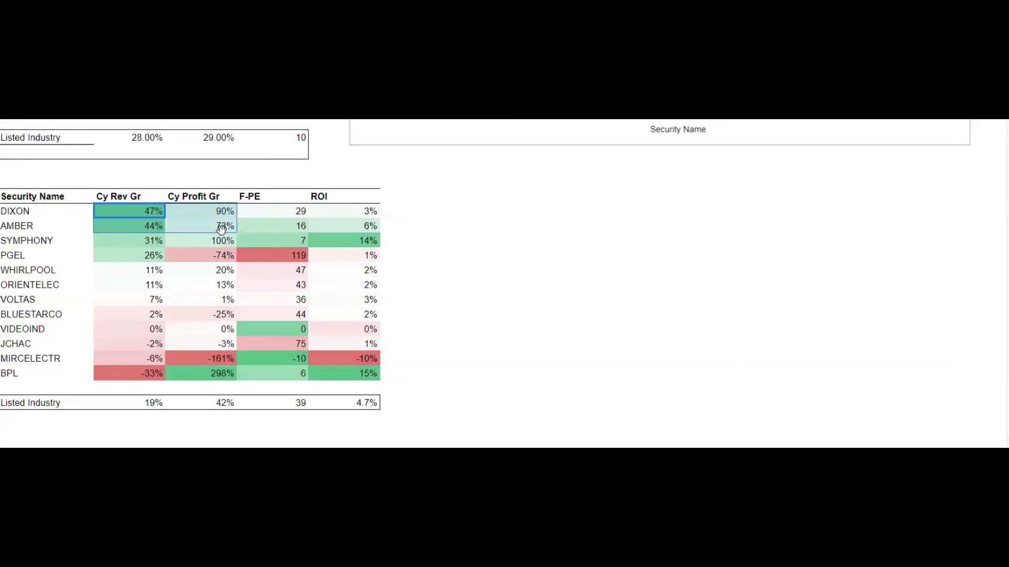
left_click_drag(158, 216, 234, 229)
left_click_drag(128, 210, 223, 230)
left_click(128, 304)
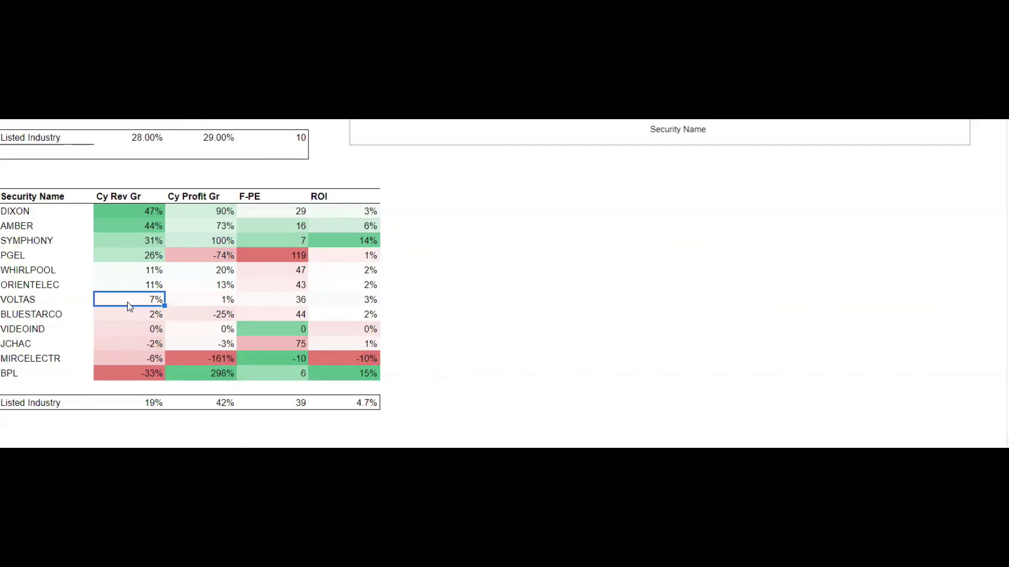
left_click(220, 304)
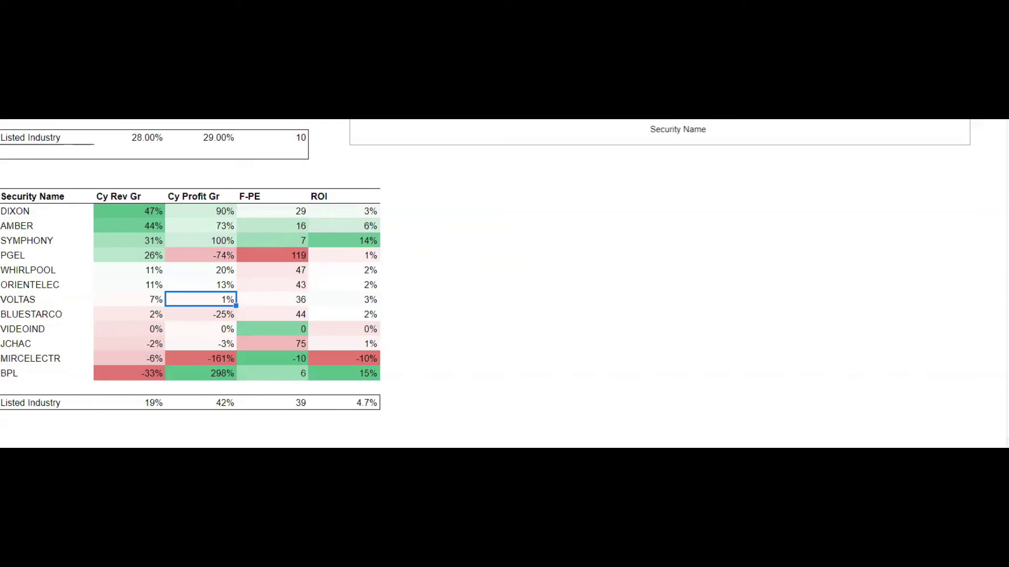
scroll(352, 291, "down", 2)
scroll(352, 291, "up", 2)
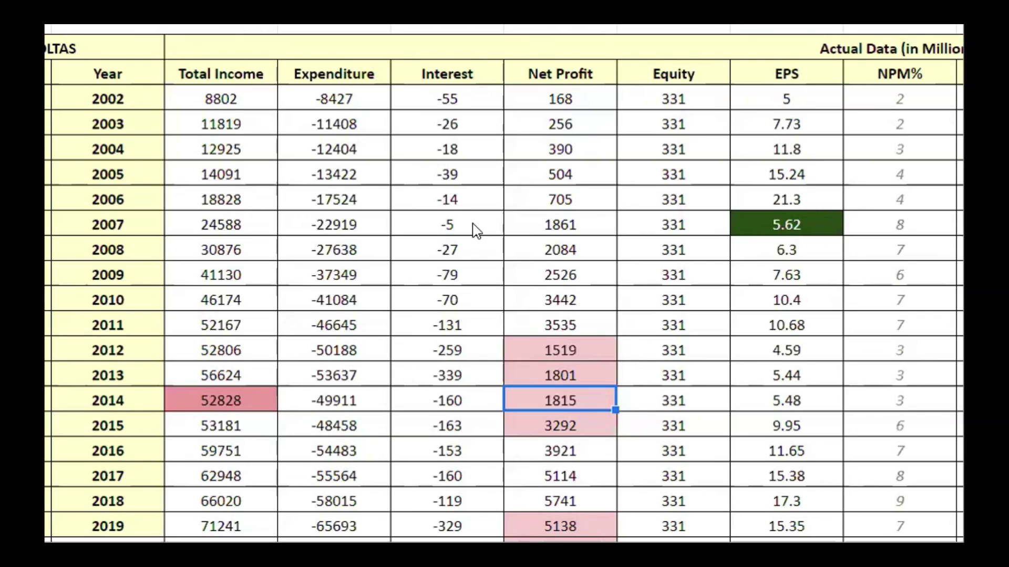
- Examine Voltas's yearly Total Income from 2002 to 2014 in the actual data table, and the 2009 Net Profit
left_click(245, 100)
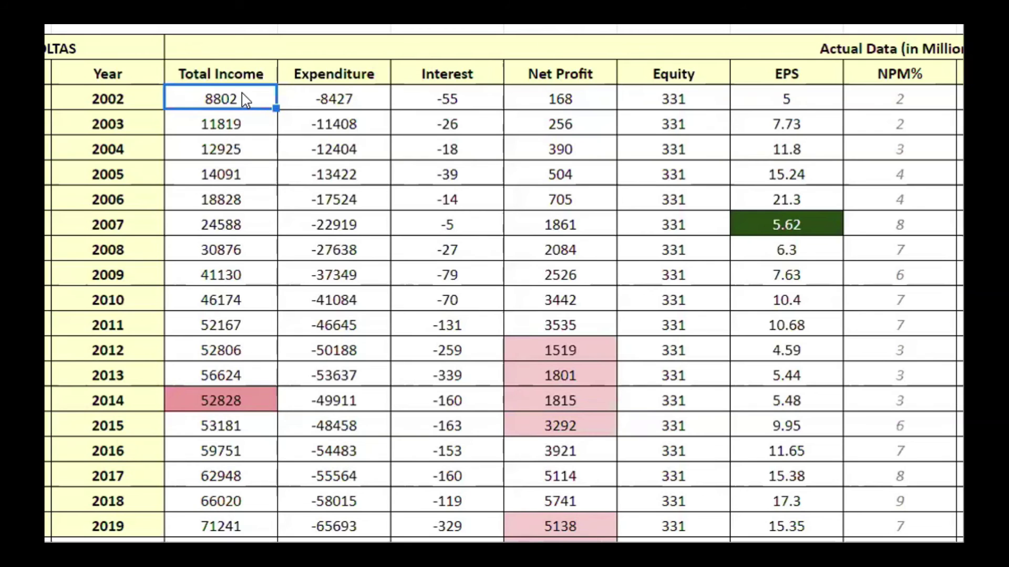
scroll(245, 100, "down", 1)
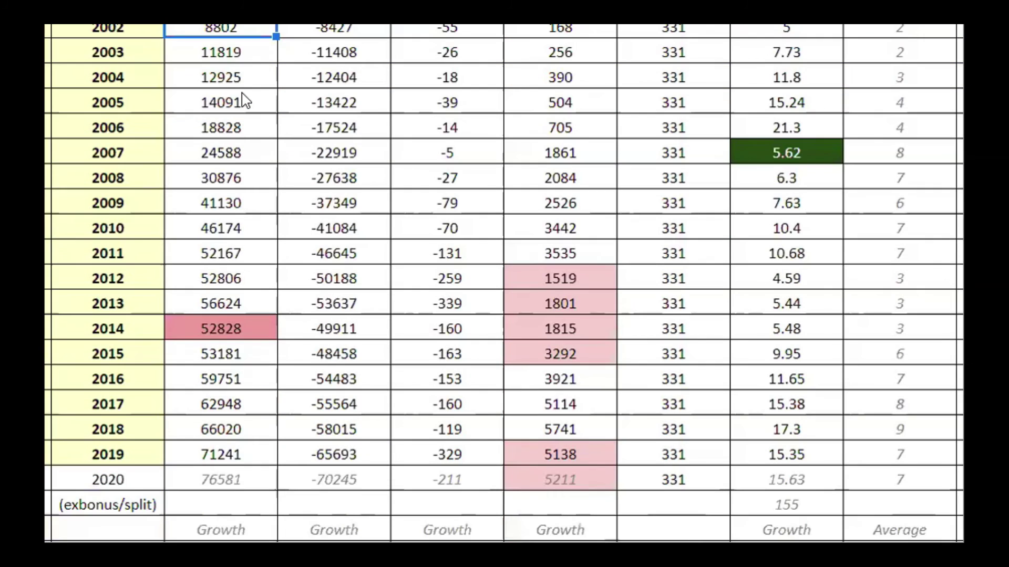
scroll(245, 99, "up", 1)
scroll(244, 100, "down", 1)
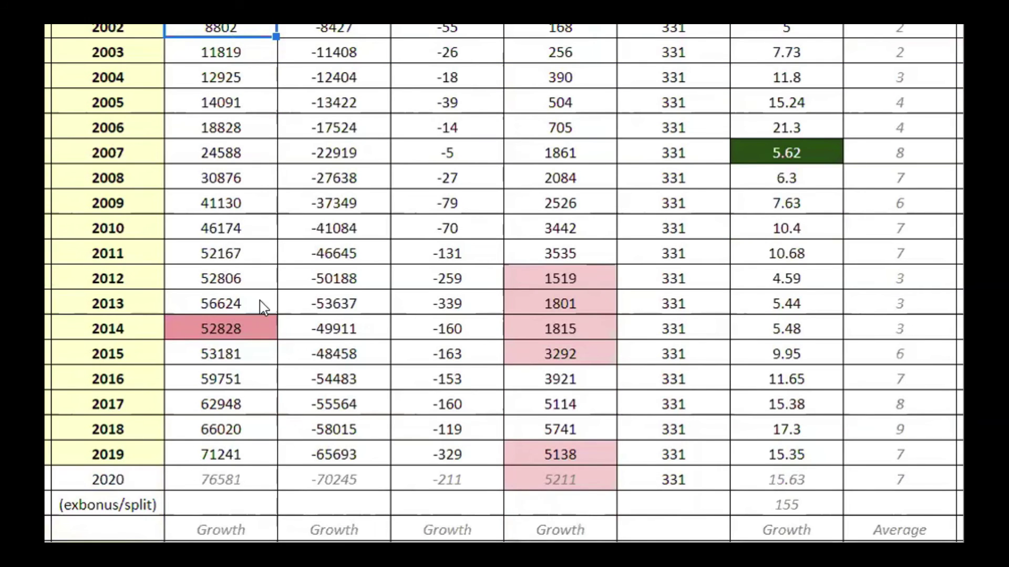
left_click(234, 330)
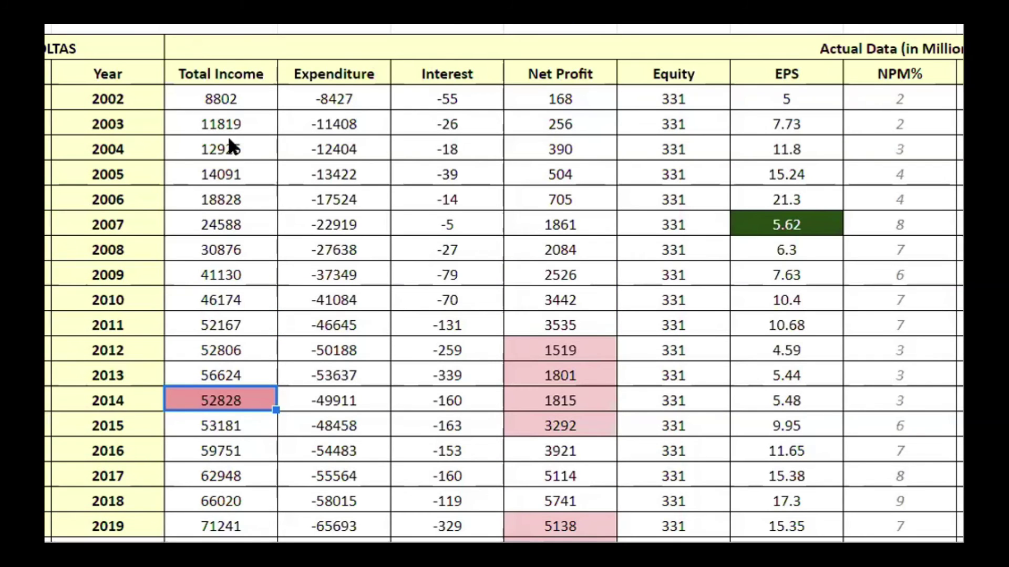
left_click_drag(225, 101, 252, 413)
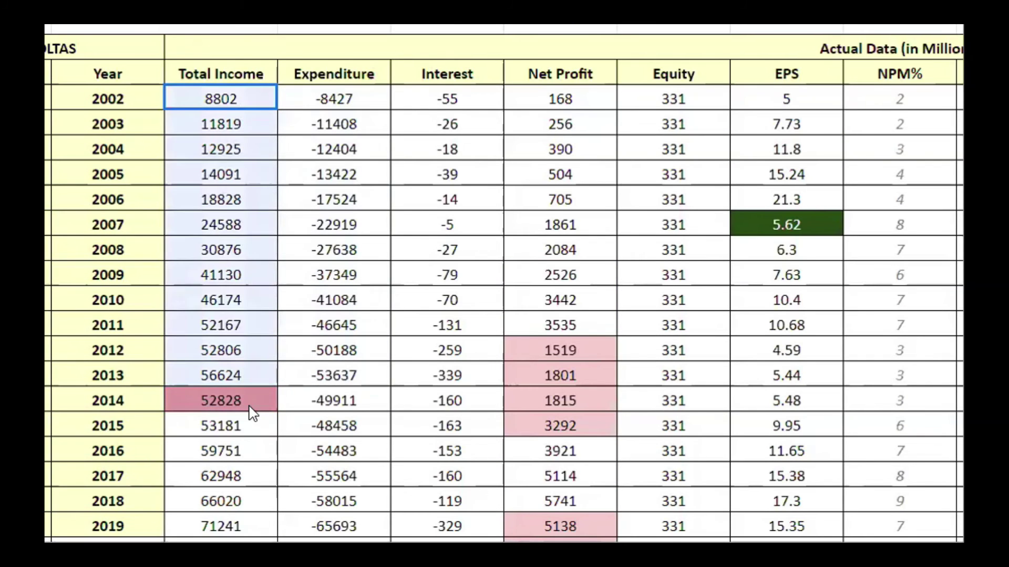
left_click(515, 270)
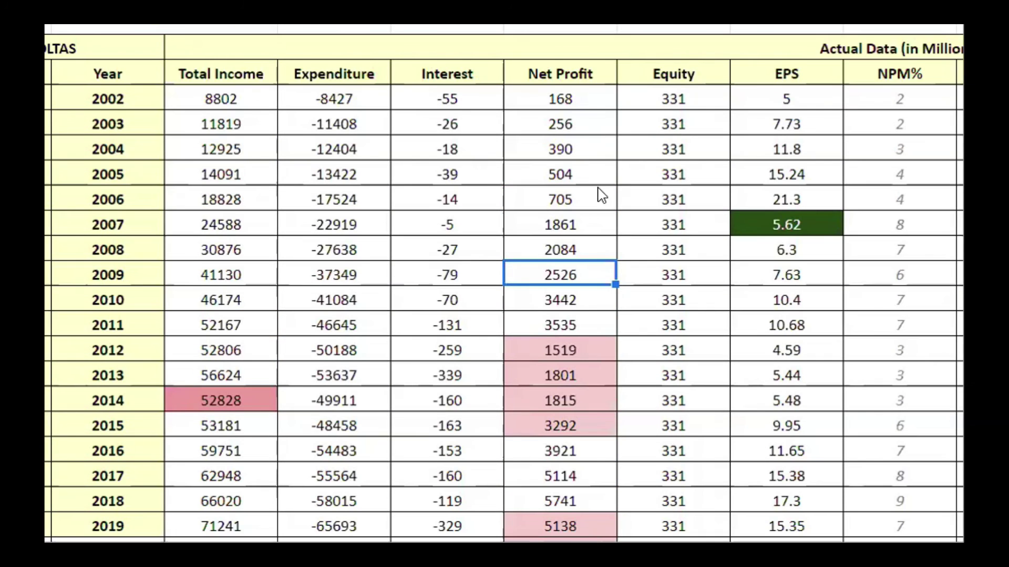
- Check Voltas's Net Profit for 2012 and 2019, and highlight the Net Profit figures from 2012 to 2015
left_click(588, 355)
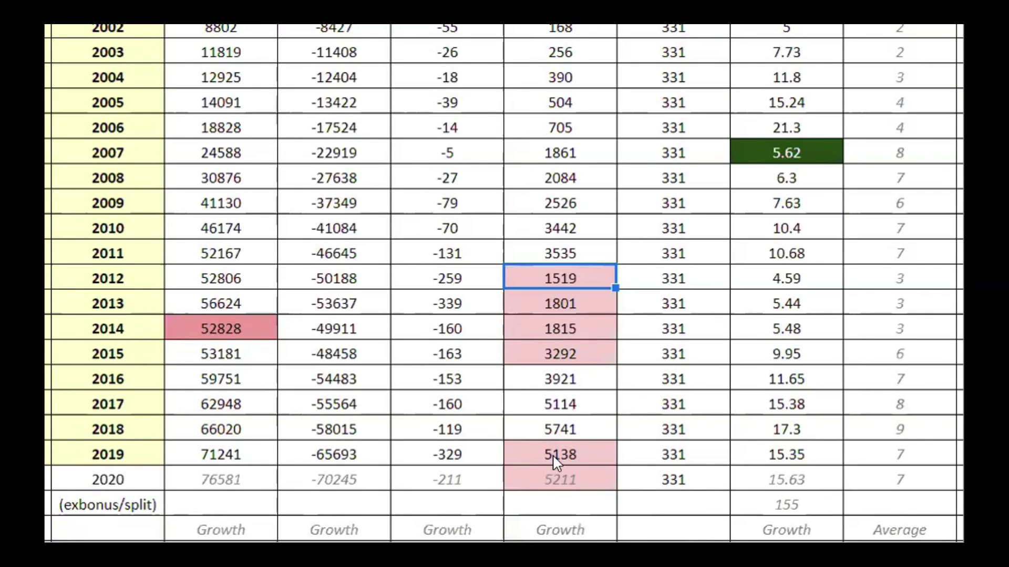
left_click(587, 461)
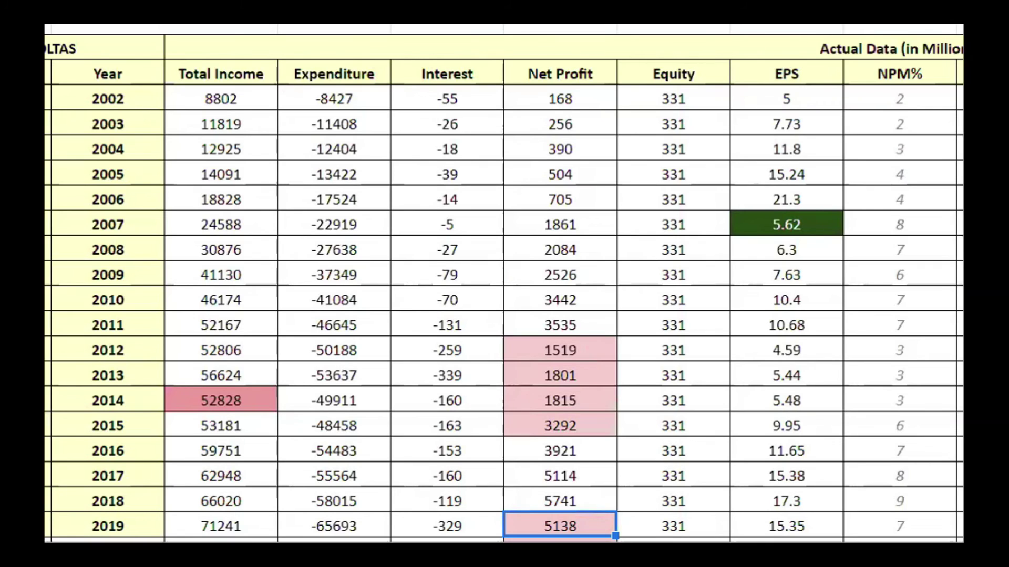
left_click_drag(586, 350, 596, 428)
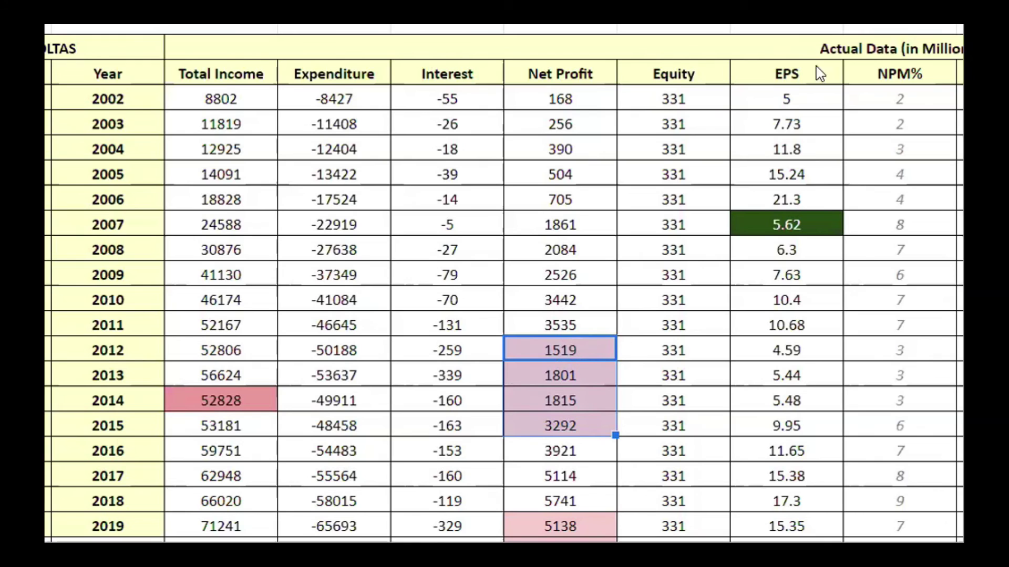
- Compare Voltas's Net Profit in 2002 with its Net Profit in 2020
left_click(595, 100)
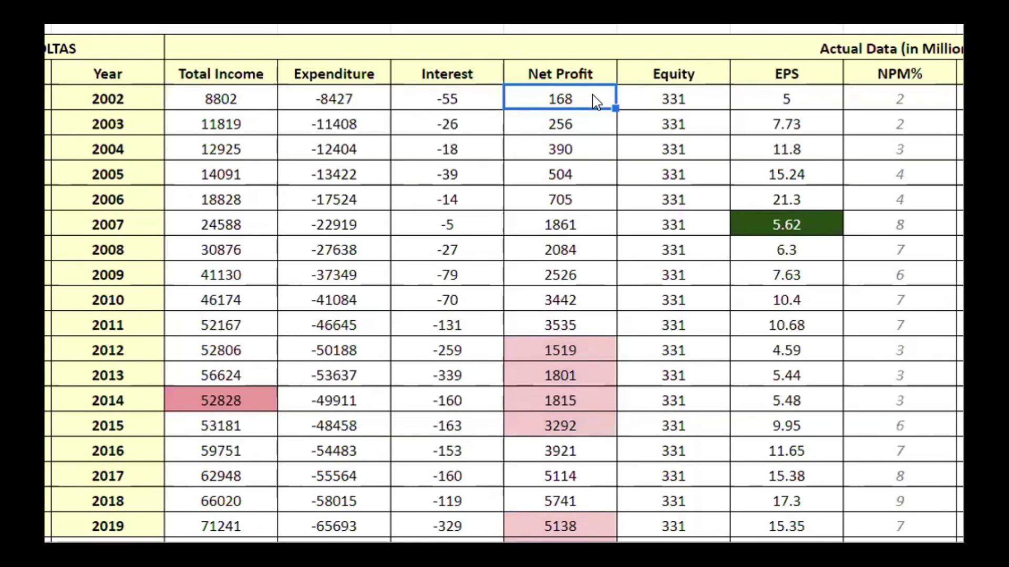
scroll(595, 101, "down", 1)
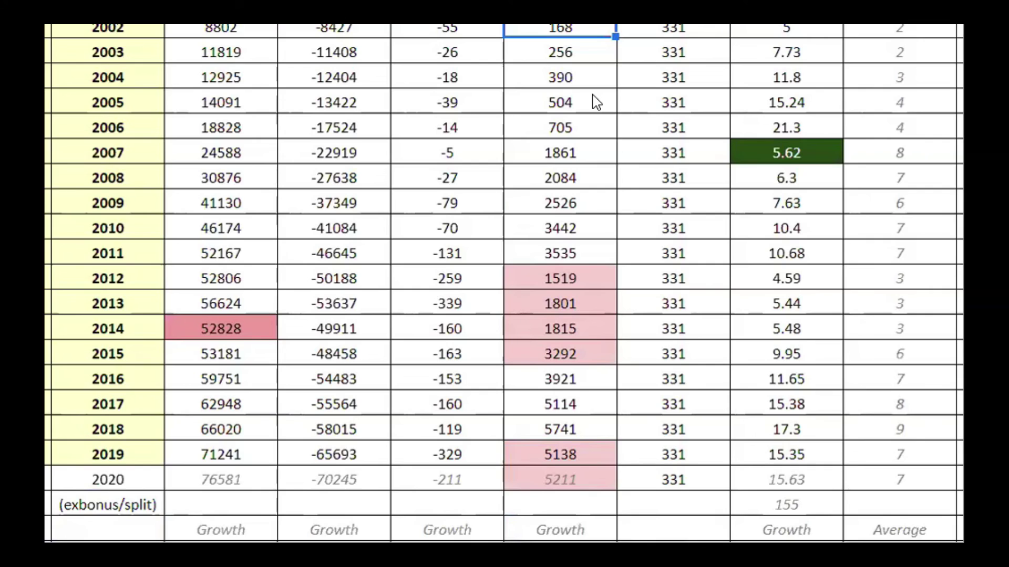
left_click(569, 481)
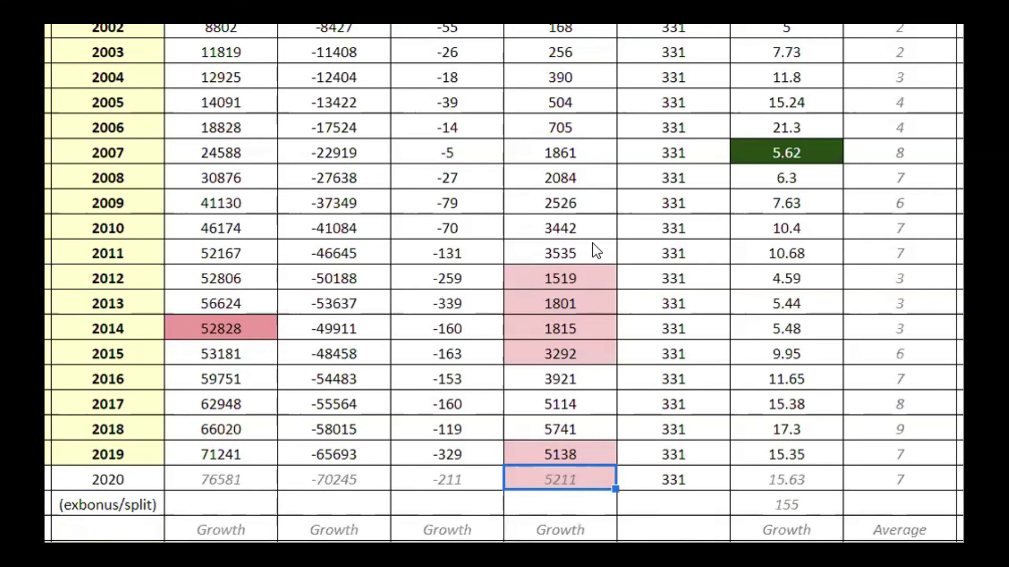
- Compare Voltas's 2002 EPS with the 2020 EPS and its exbonus/split-adjusted figure, checking the 2020 Net Profit too
scroll(596, 251, "up", 1)
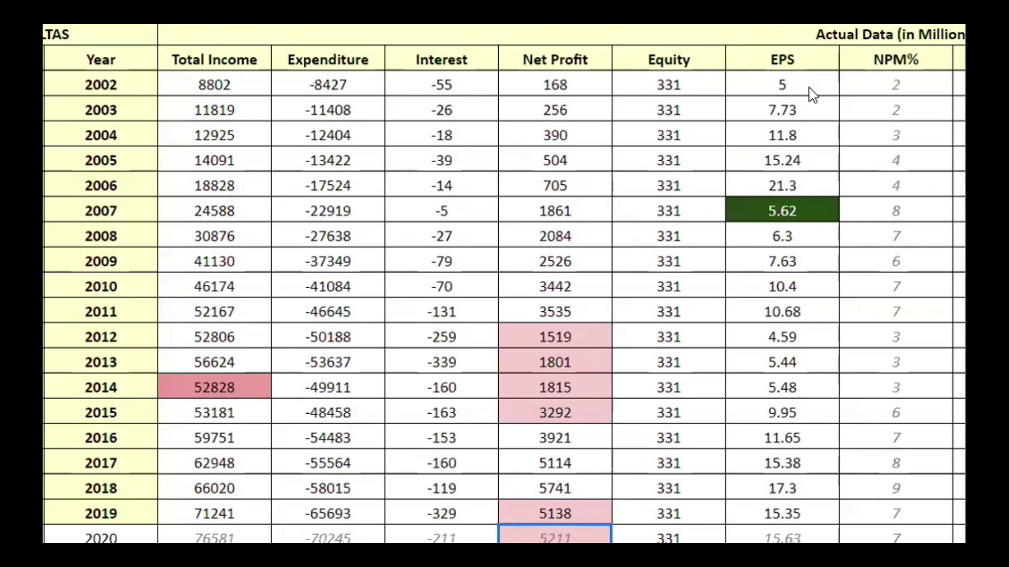
left_click(827, 103)
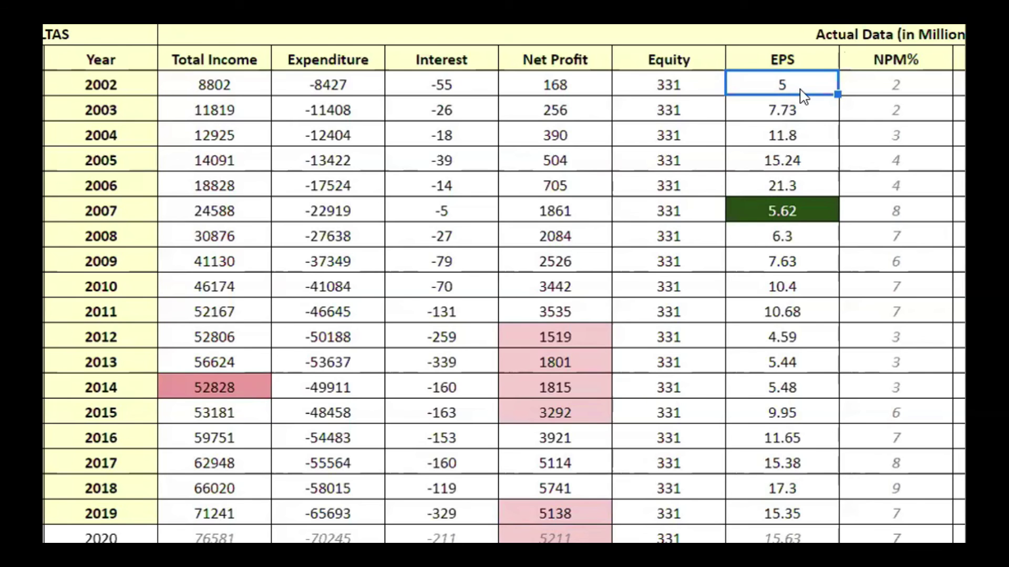
scroll(803, 97, "down", 1)
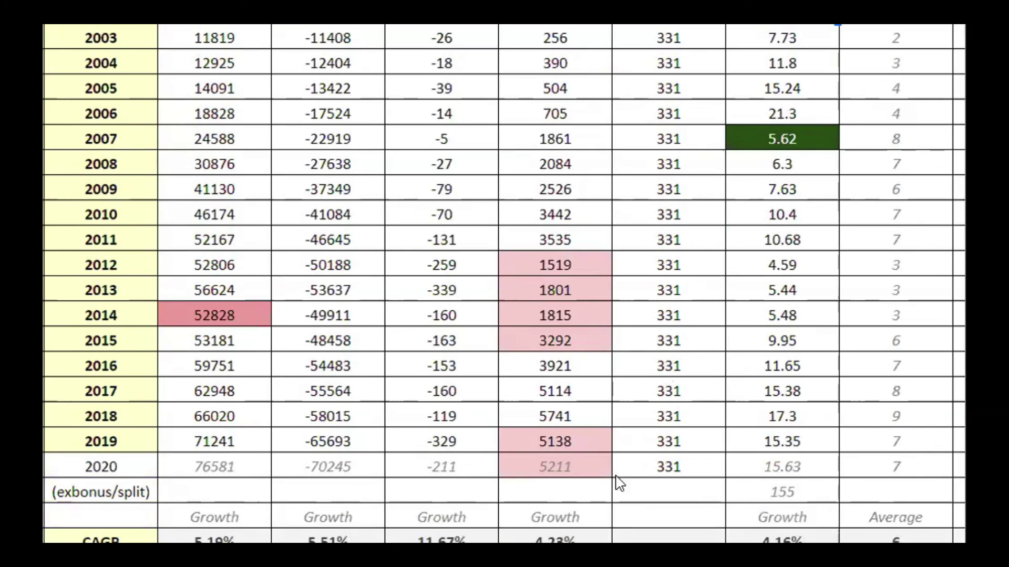
left_click(576, 467)
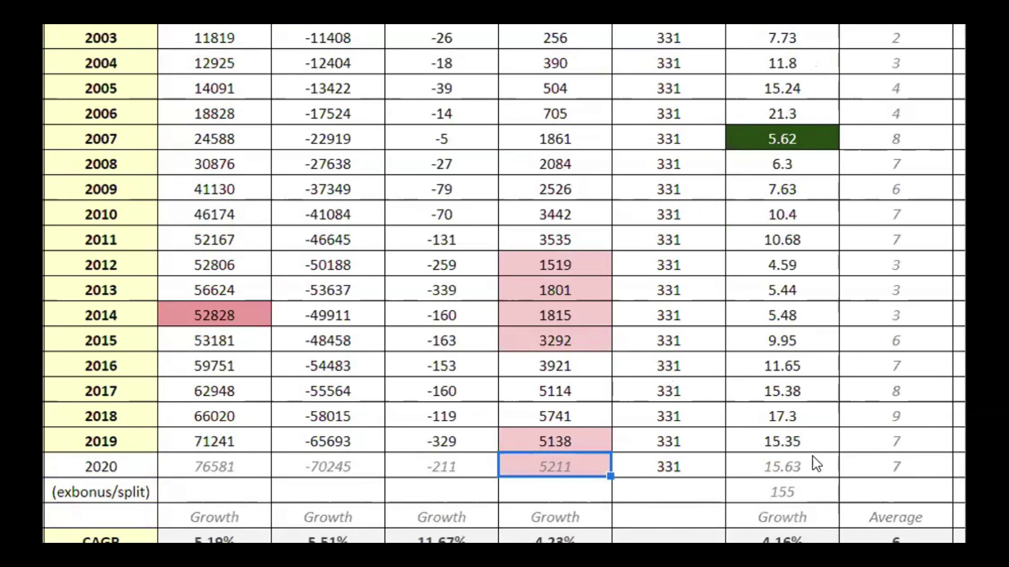
left_click(804, 474)
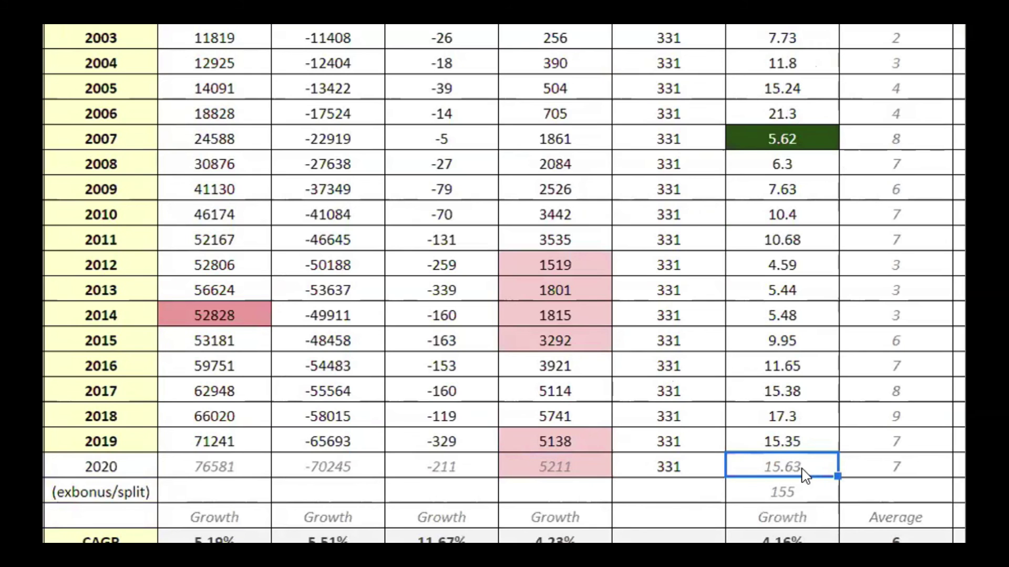
left_click(788, 502)
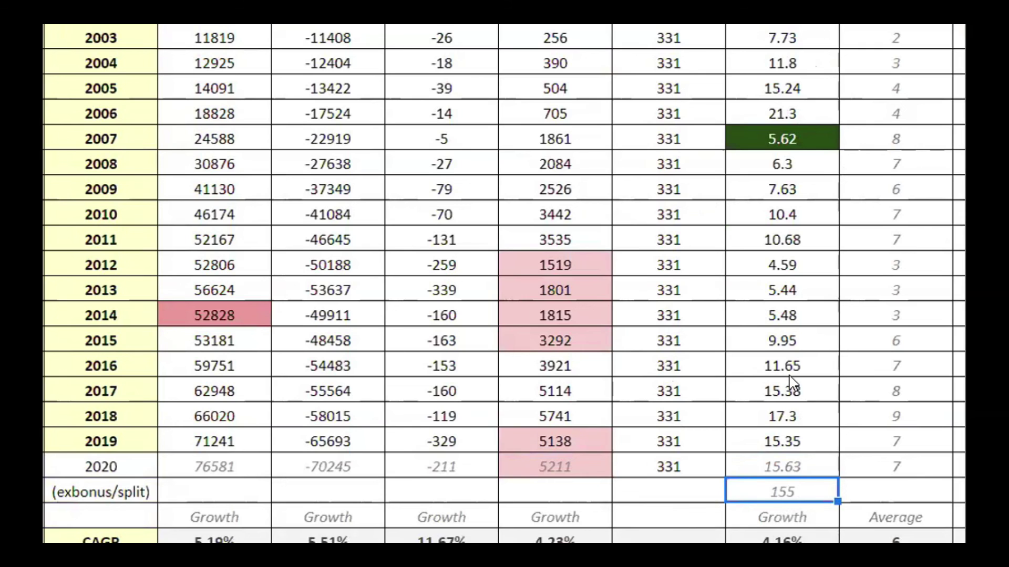
scroll(791, 381, "up", 1)
left_click(814, 95)
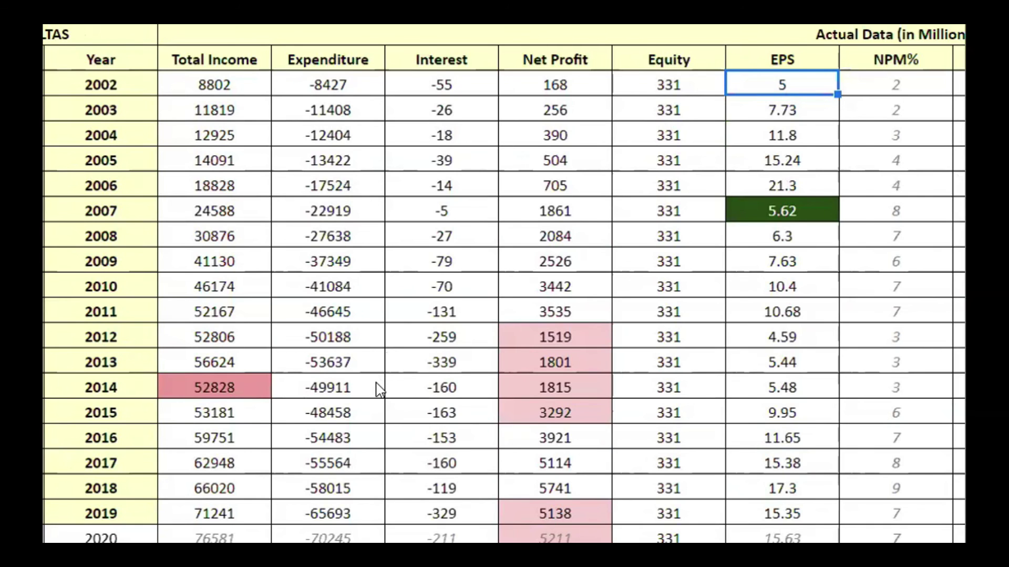
- Highlight Voltas's Net Profit figures from 2012 to 2020 in the actual data table
scroll(376, 319, "down", 1)
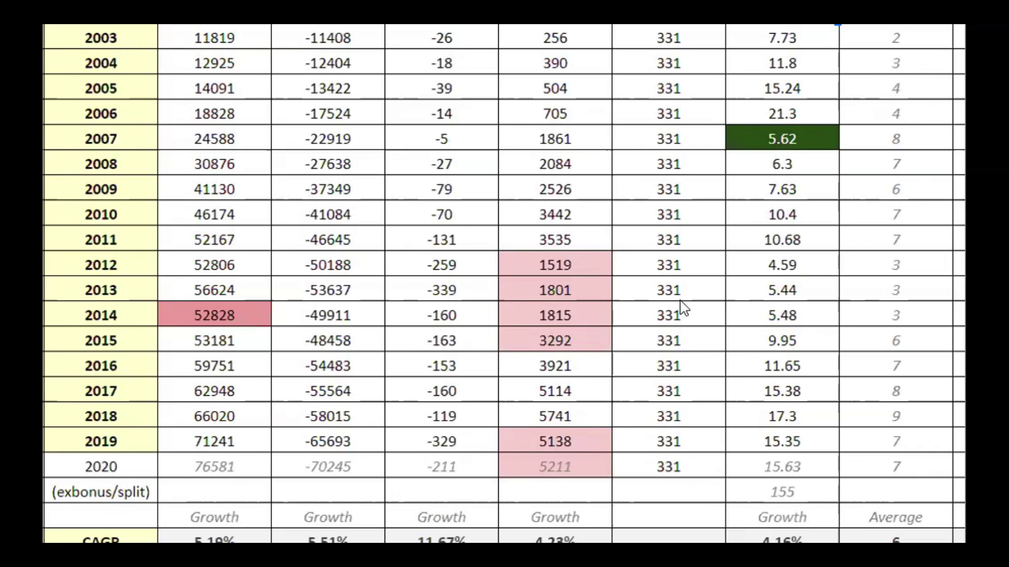
scroll(836, 357, "down", 1)
scroll(804, 344, "up", 1)
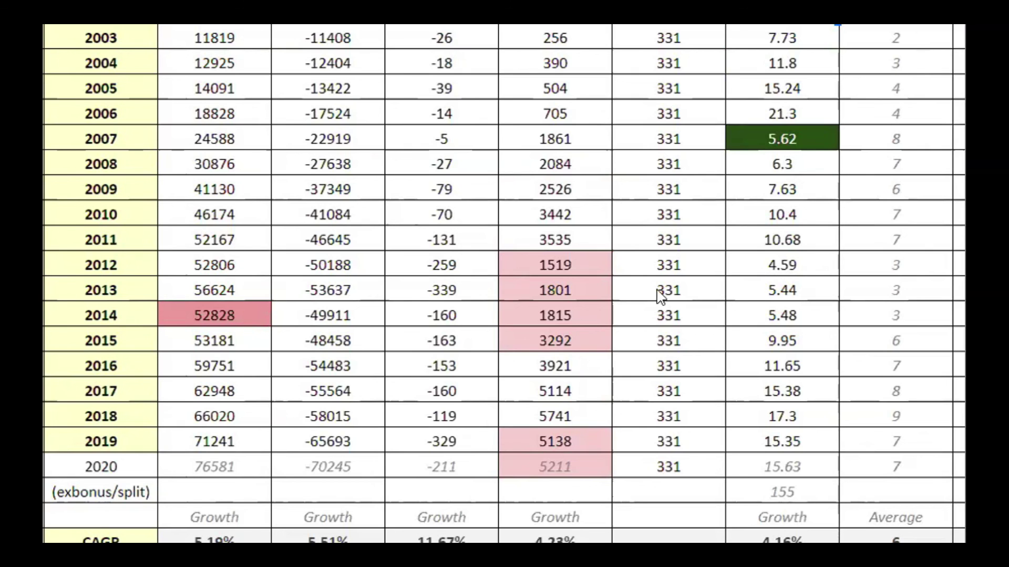
left_click_drag(549, 253, 523, 466)
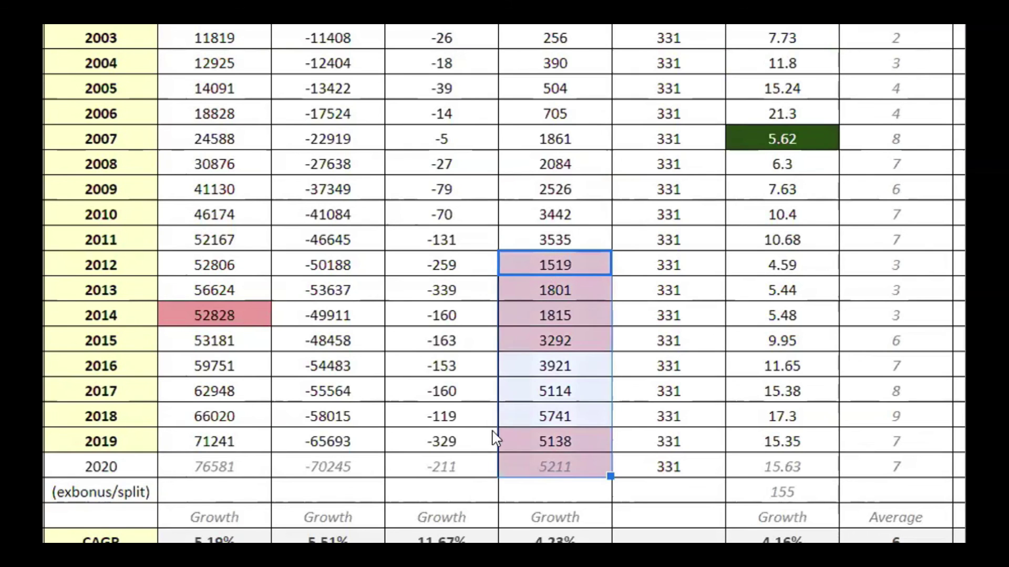
- Review Voltas's CAGR rows, 2019-20 current-year growth and the expected data for 2021 to 2035
scroll(439, 329, "down", 4)
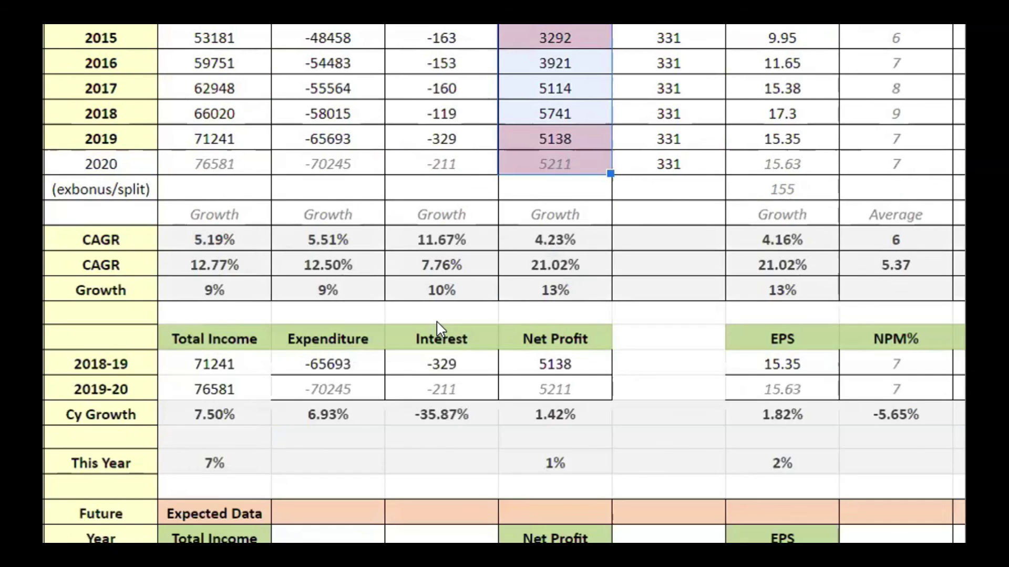
scroll(440, 328, "down", 3)
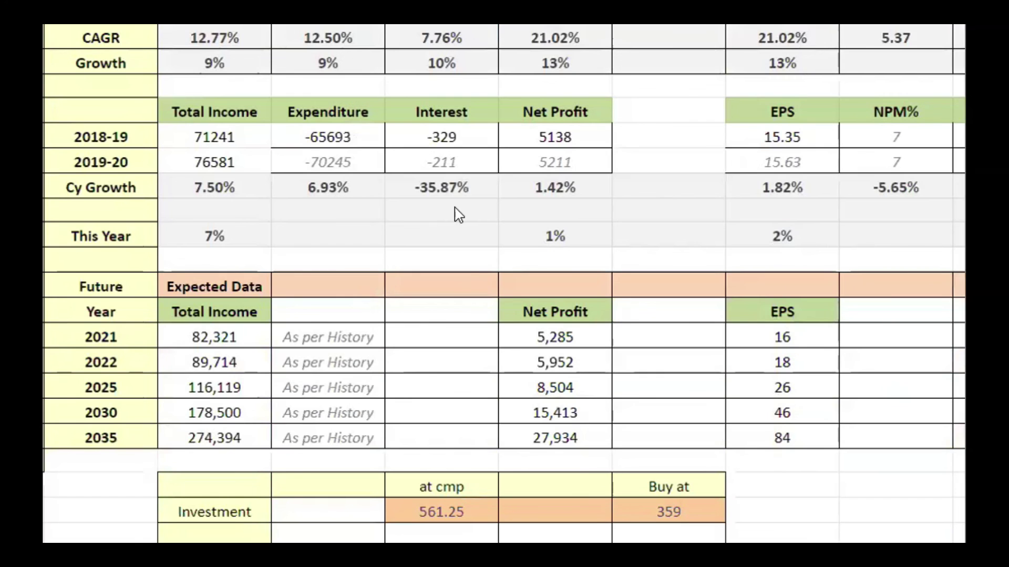
scroll(458, 216, "up", 1)
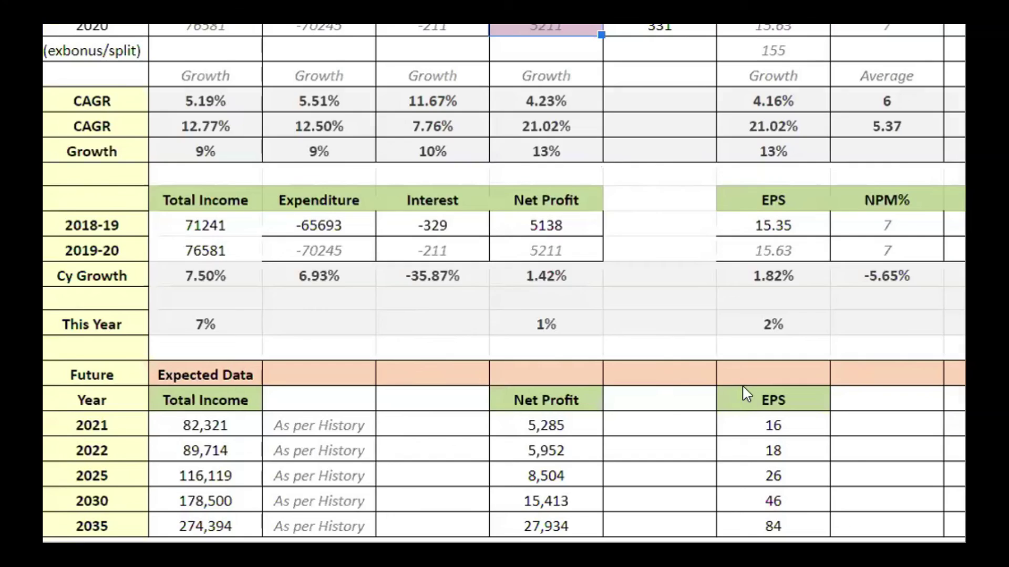
- Compare Voltas's yearly actual data from 2002 to 2020 with the CAGR and growth rows below it
scroll(742, 384, "up", 4)
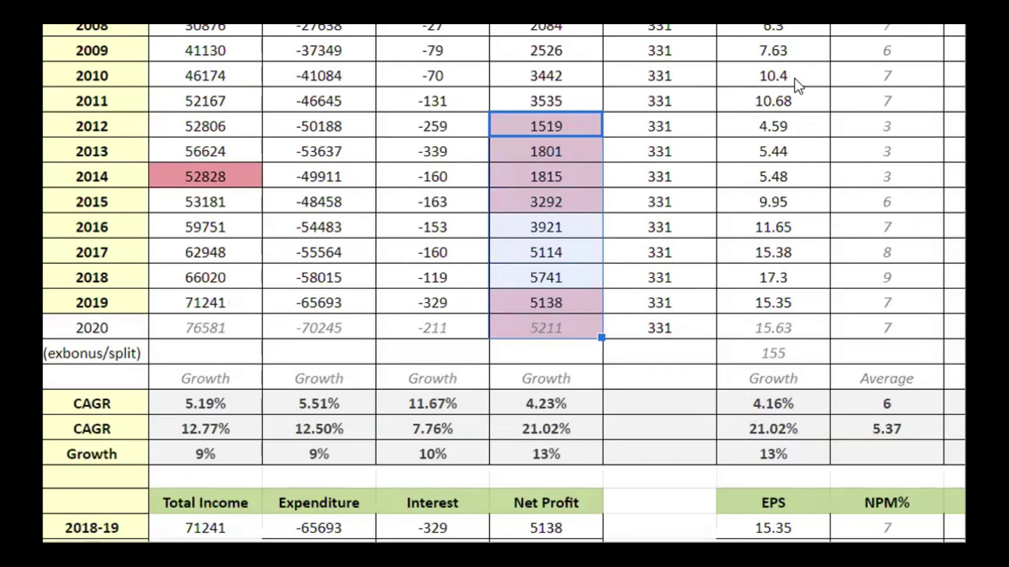
scroll(796, 84, "up", 3)
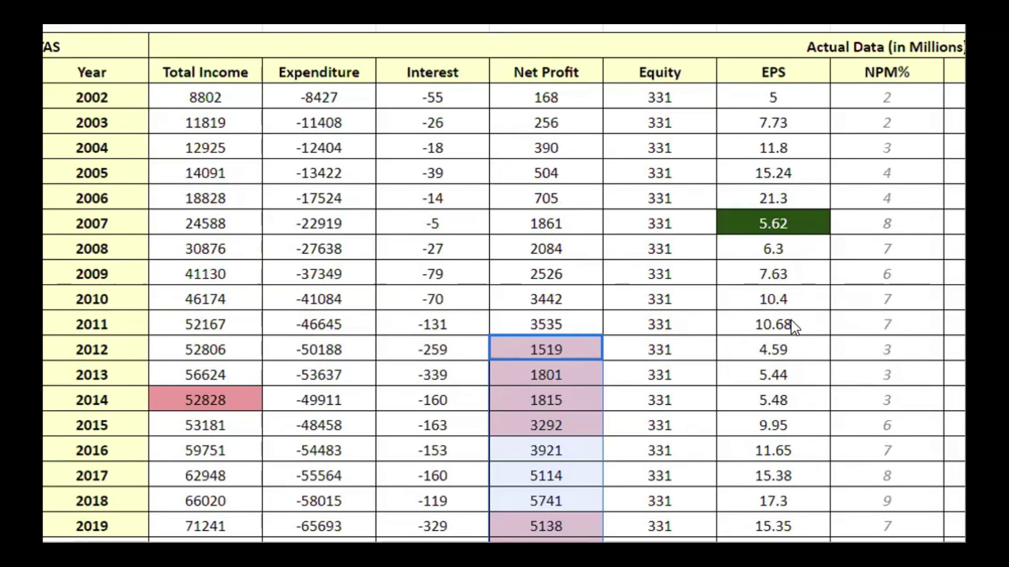
scroll(794, 326, "down", 1)
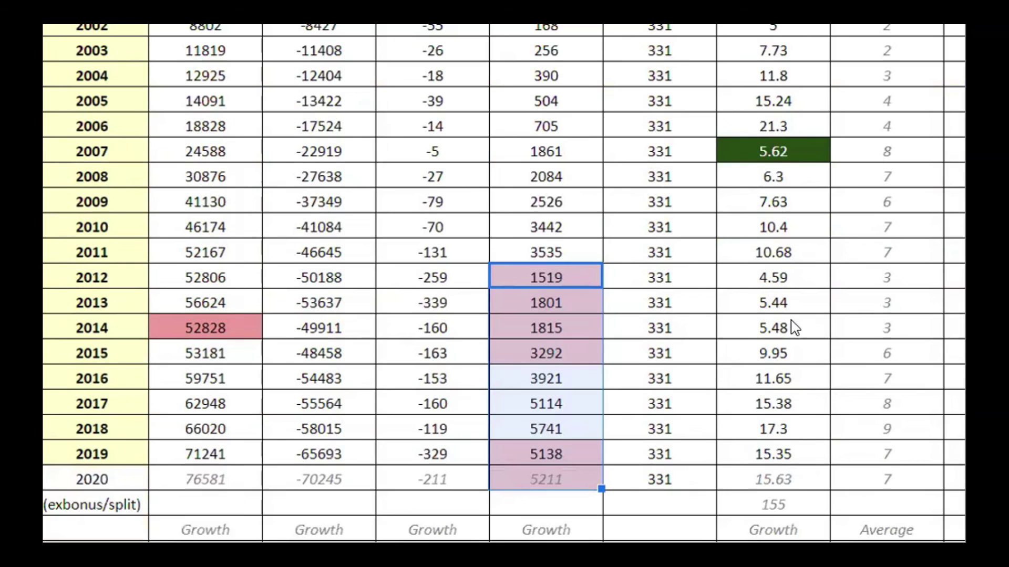
scroll(794, 327, "down", 1)
scroll(794, 328, "down", 3)
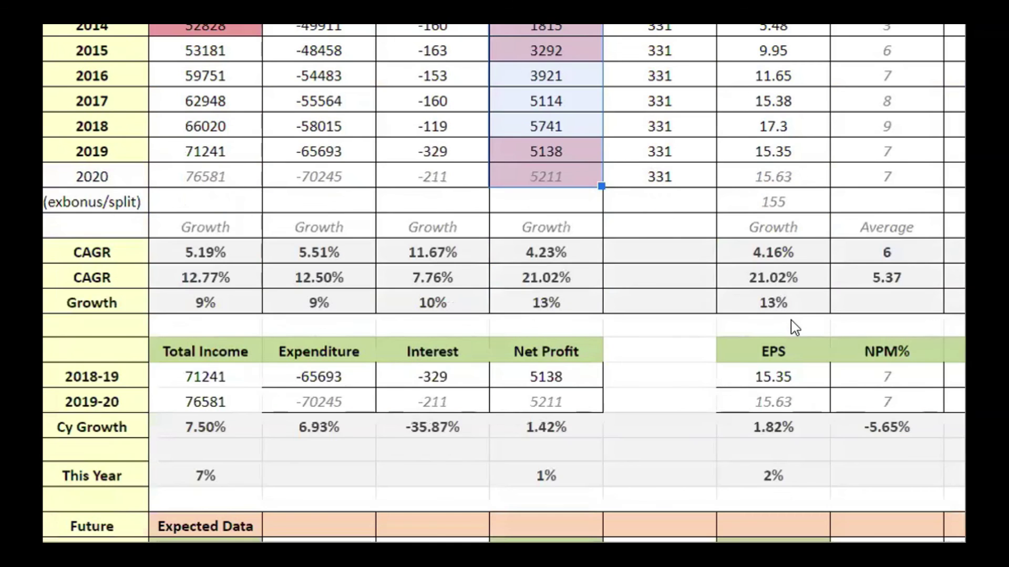
scroll(794, 328, "down", 1)
scroll(389, 234, "up", 6)
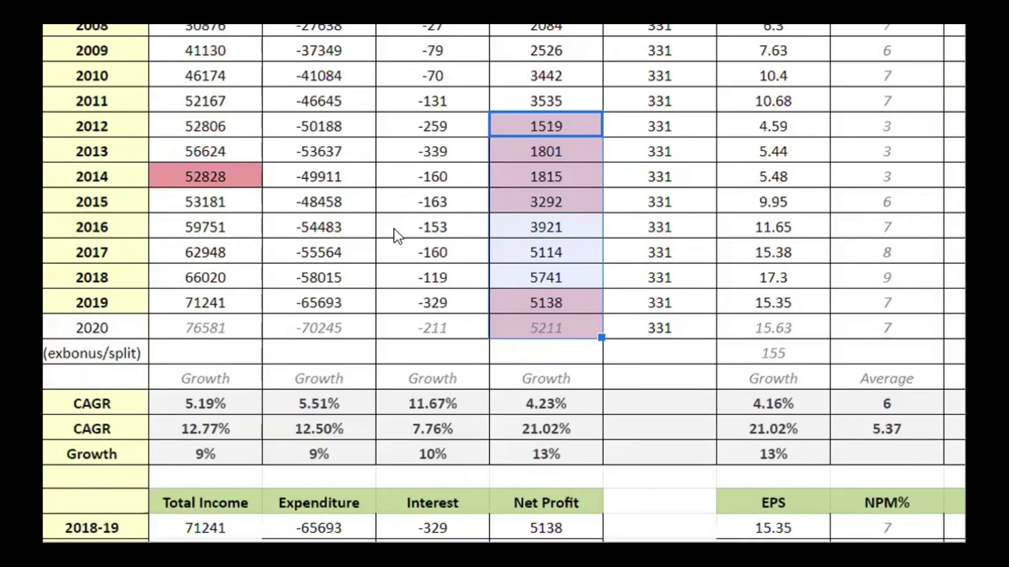
scroll(530, 184, "down", 3)
scroll(527, 218, "up", 2)
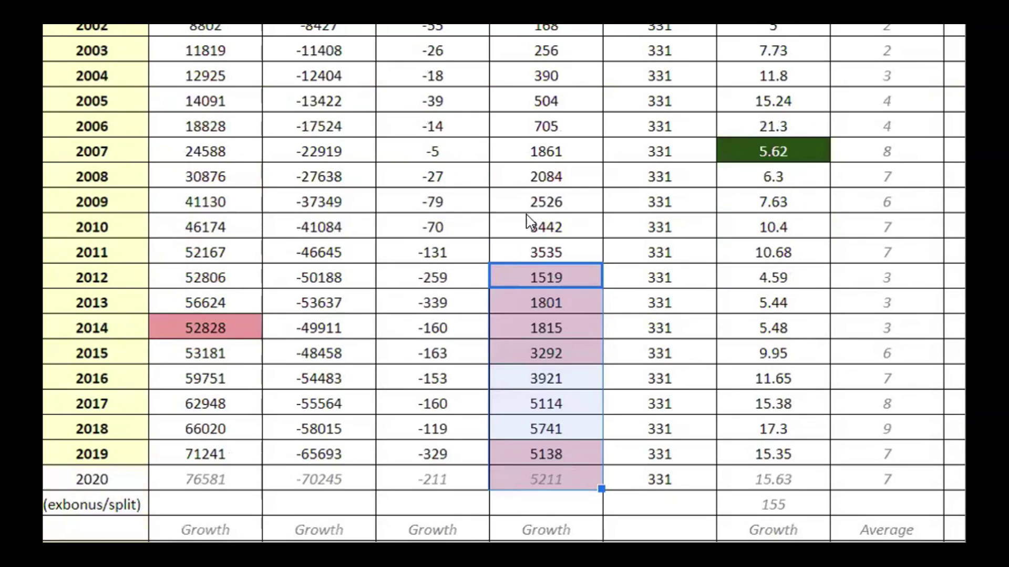
scroll(552, 157, "up", 1)
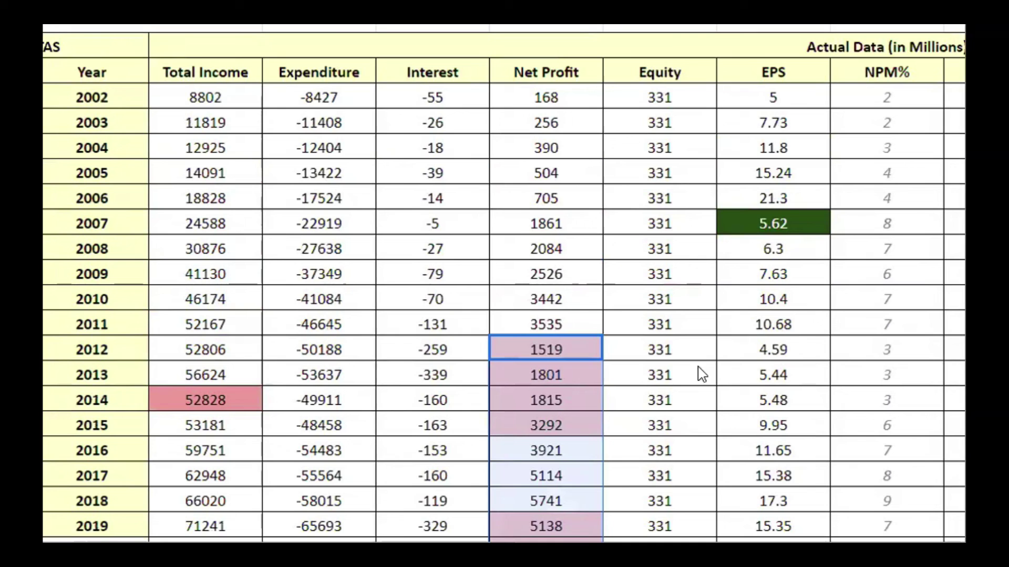
- Examine Voltas's expected income, profit and EPS up to 2035, and the investment yields at cmp and at the Buy at price
scroll(583, 420, "down", 1)
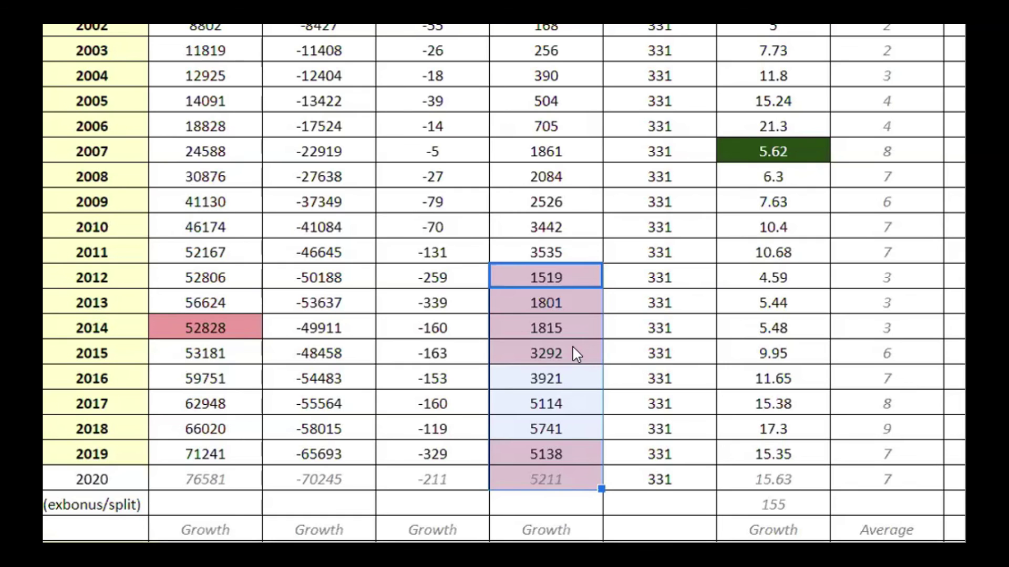
scroll(572, 345, "down", 5)
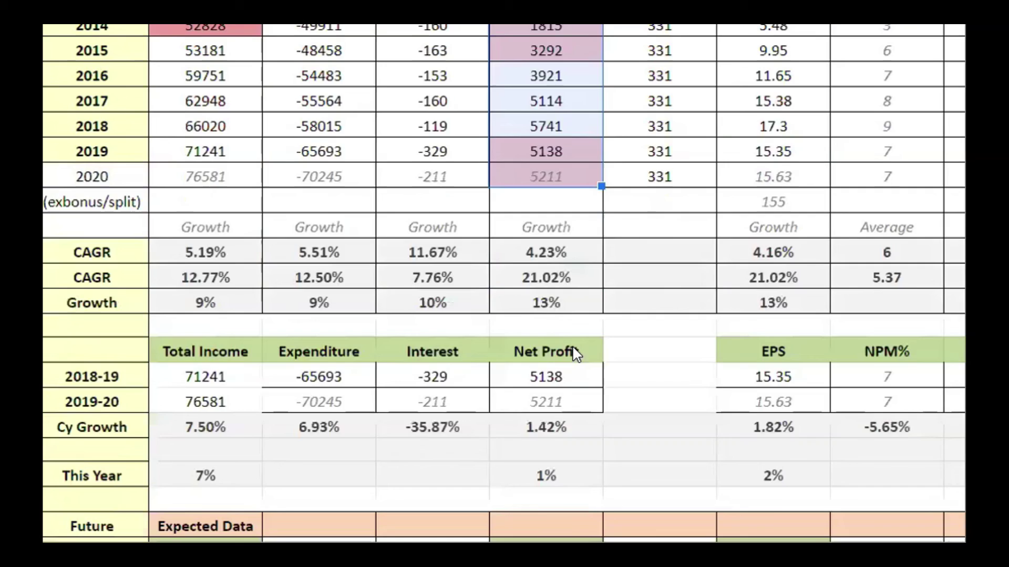
scroll(573, 348, "down", 4)
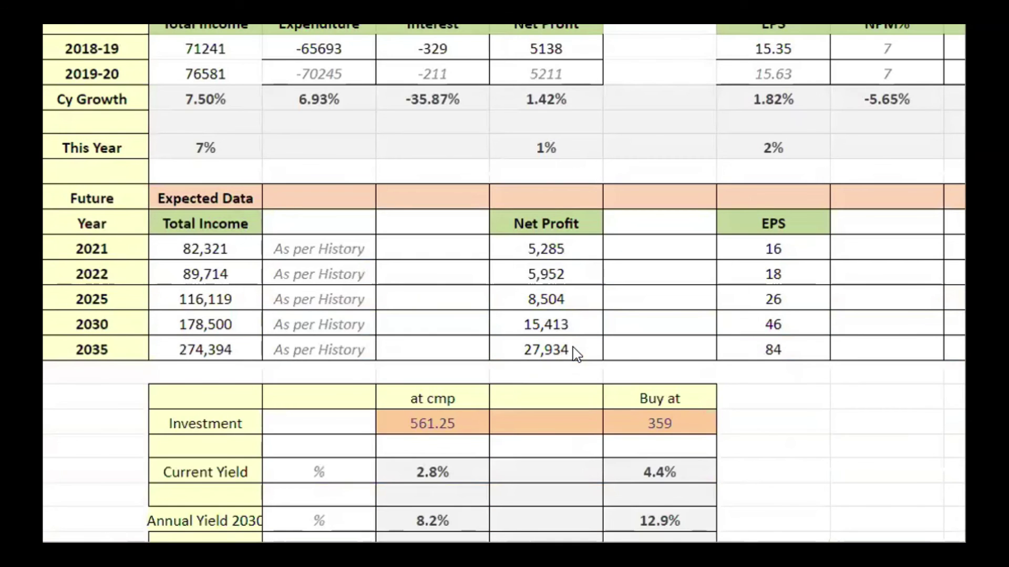
scroll(576, 353, "up", 2)
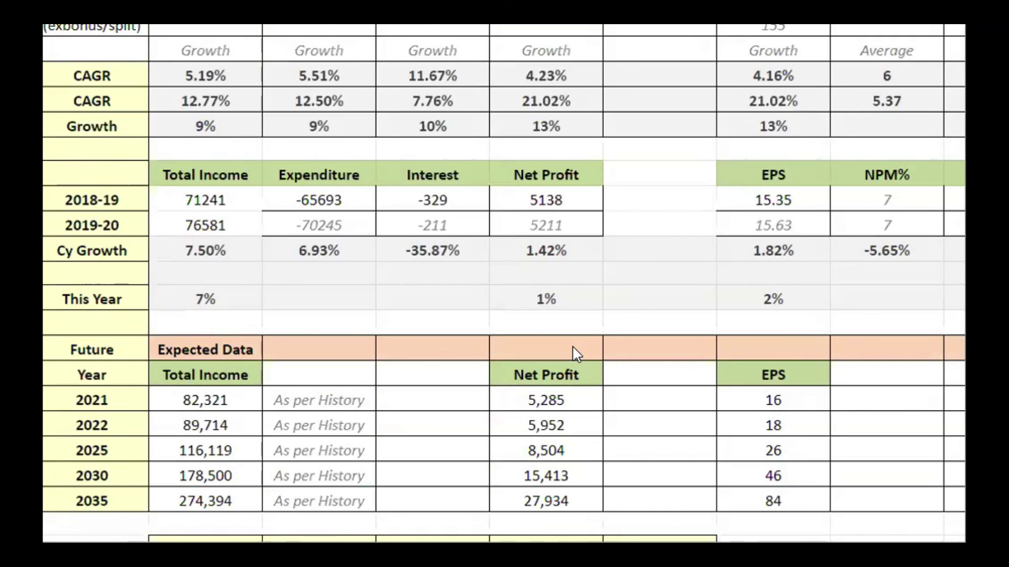
scroll(576, 354, "down", 4)
scroll(577, 353, "down", 2)
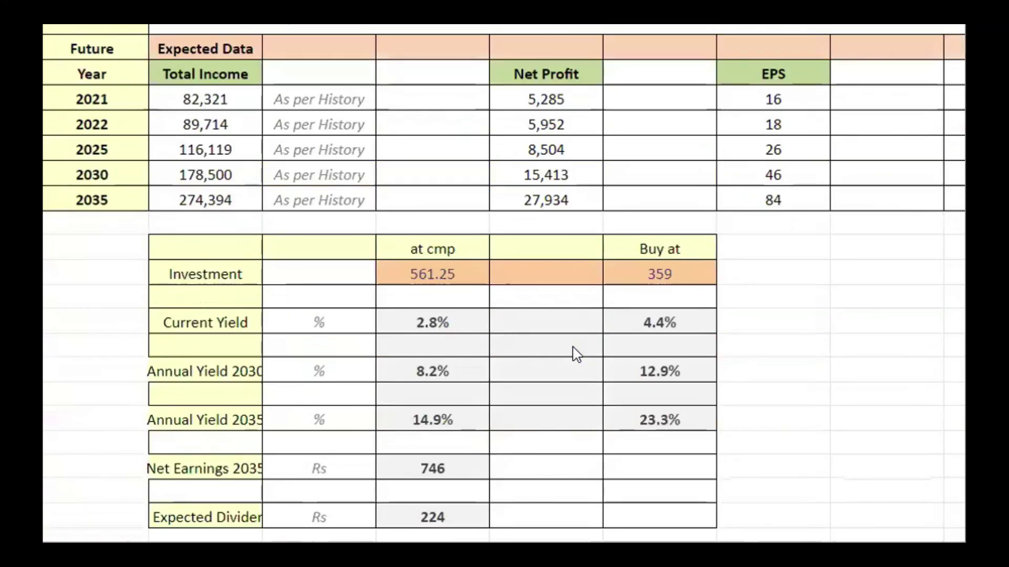